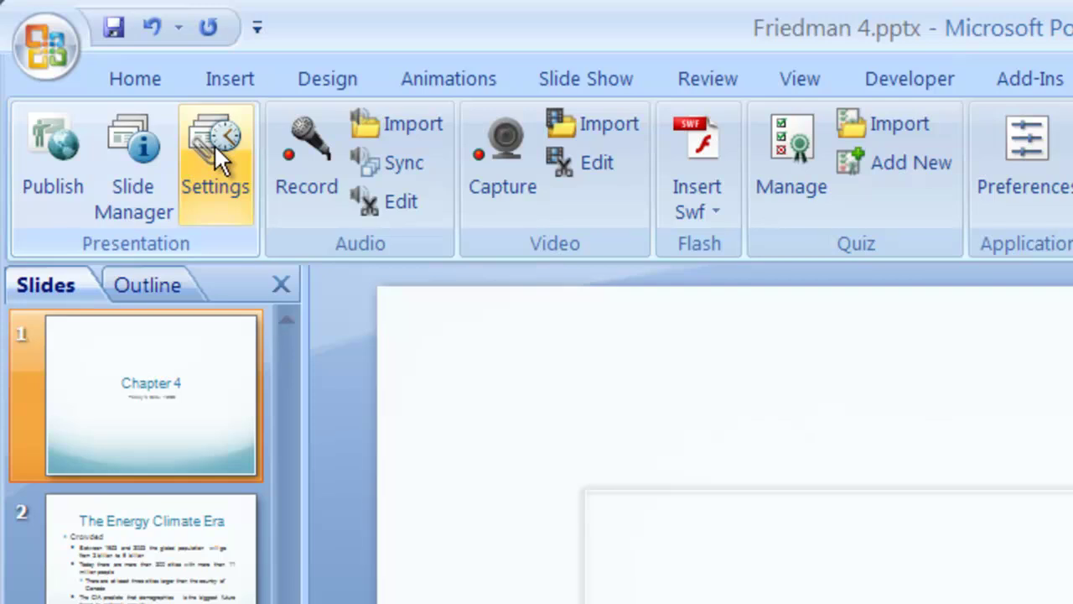
click(214, 143)
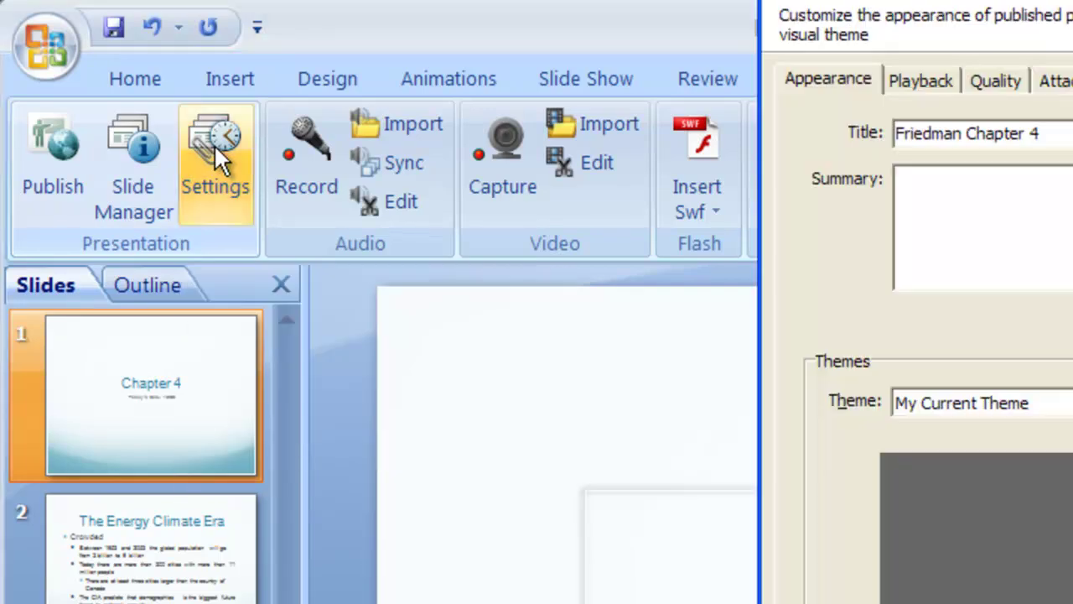
drag(902, 0, 725, 96)
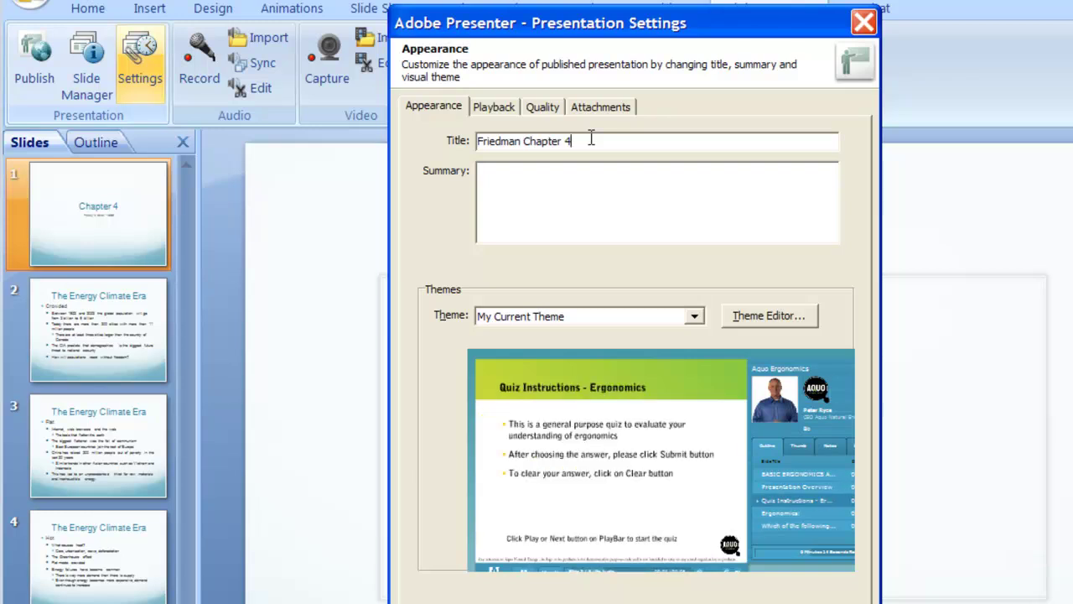
drag(591, 140, 452, 136)
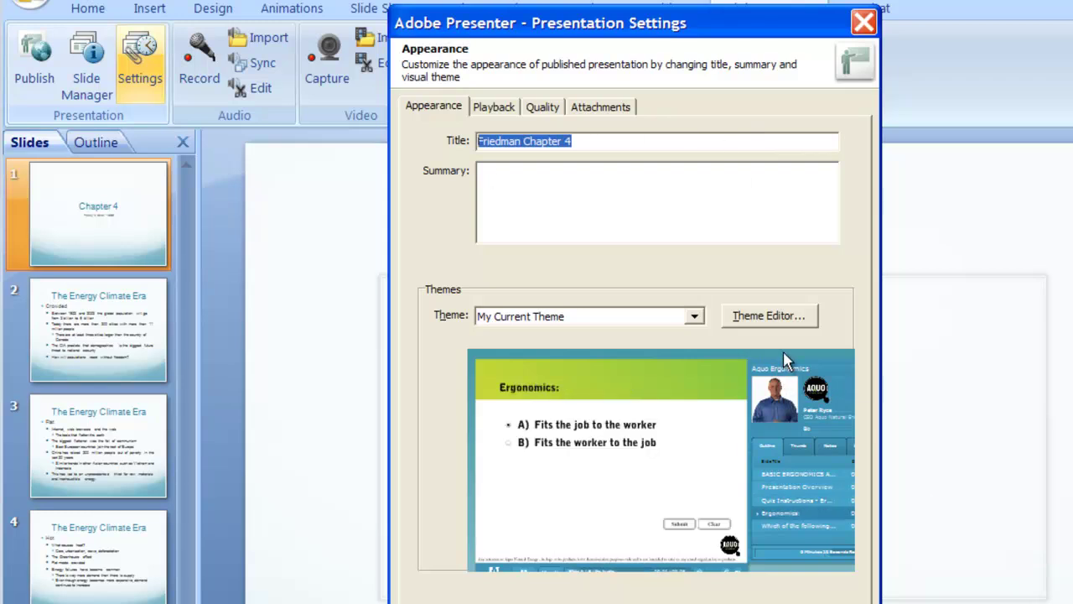
click(603, 141)
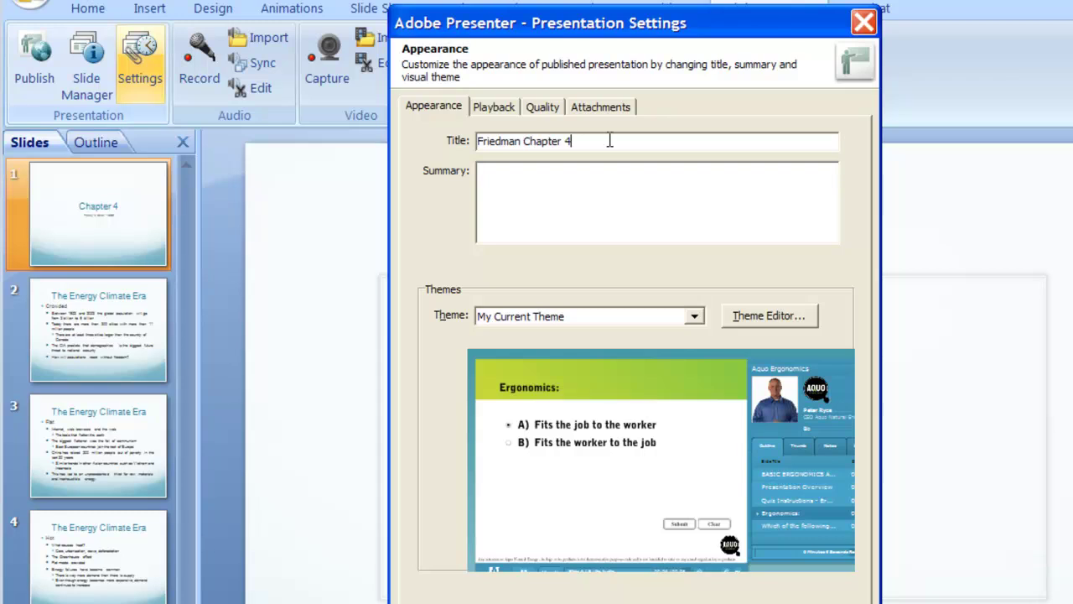
drag(632, 143, 461, 125)
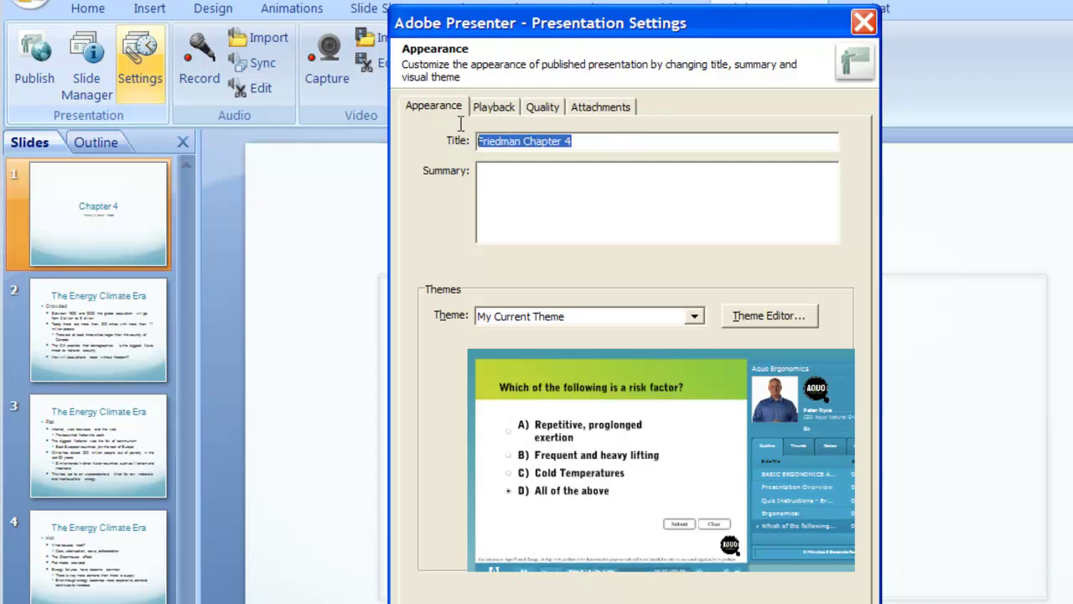
click(543, 112)
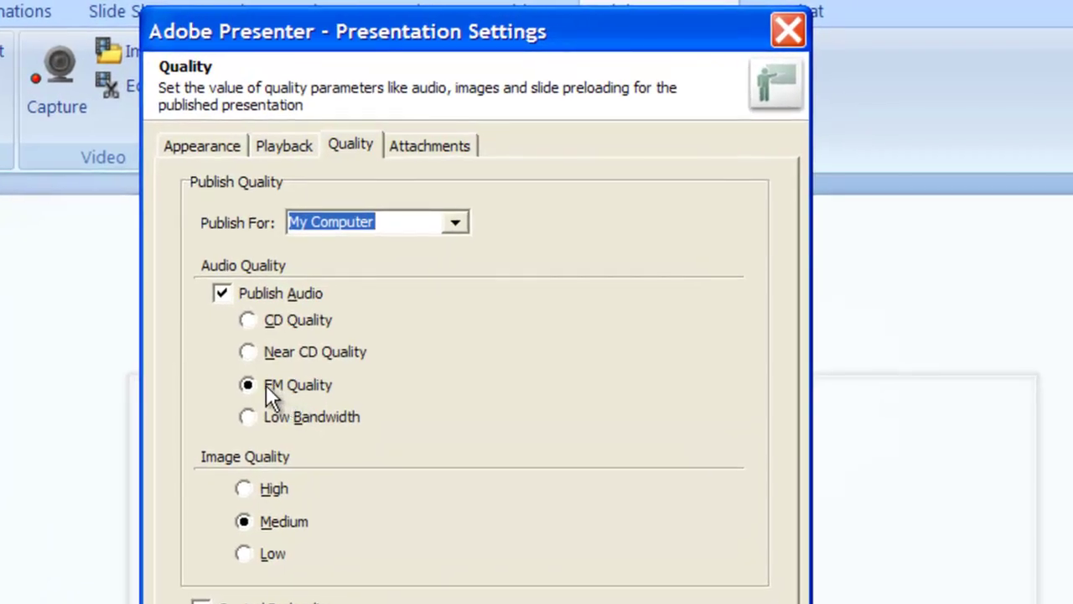
click(297, 420)
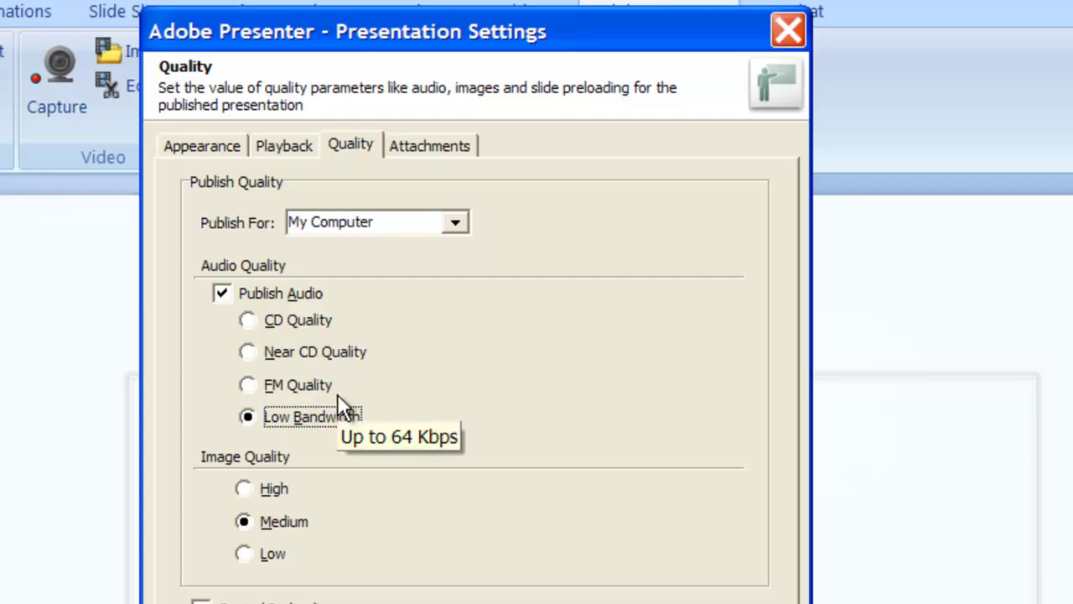
click(318, 385)
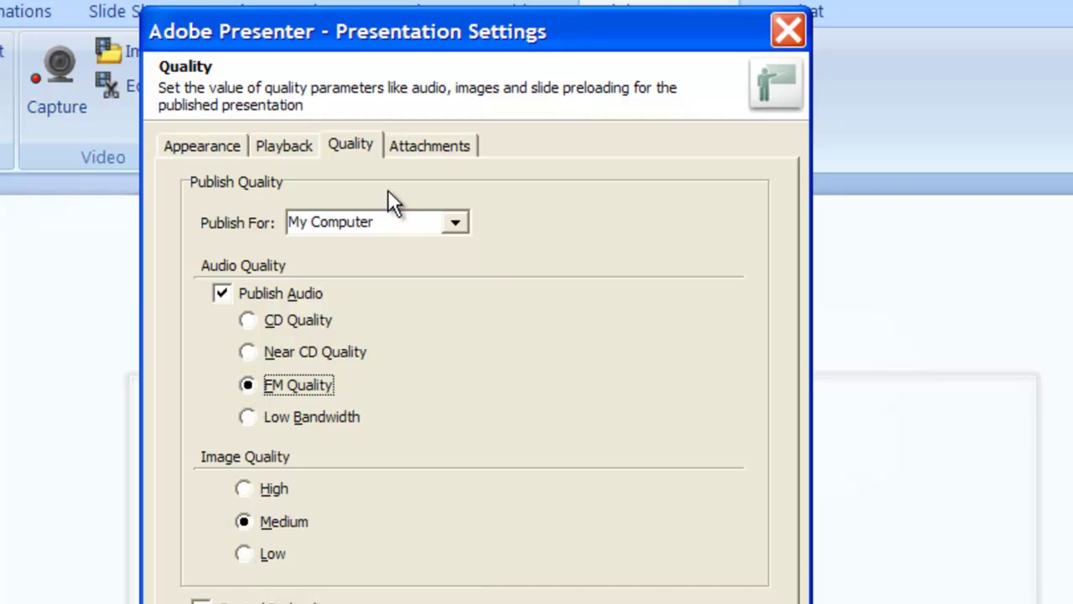
click(427, 150)
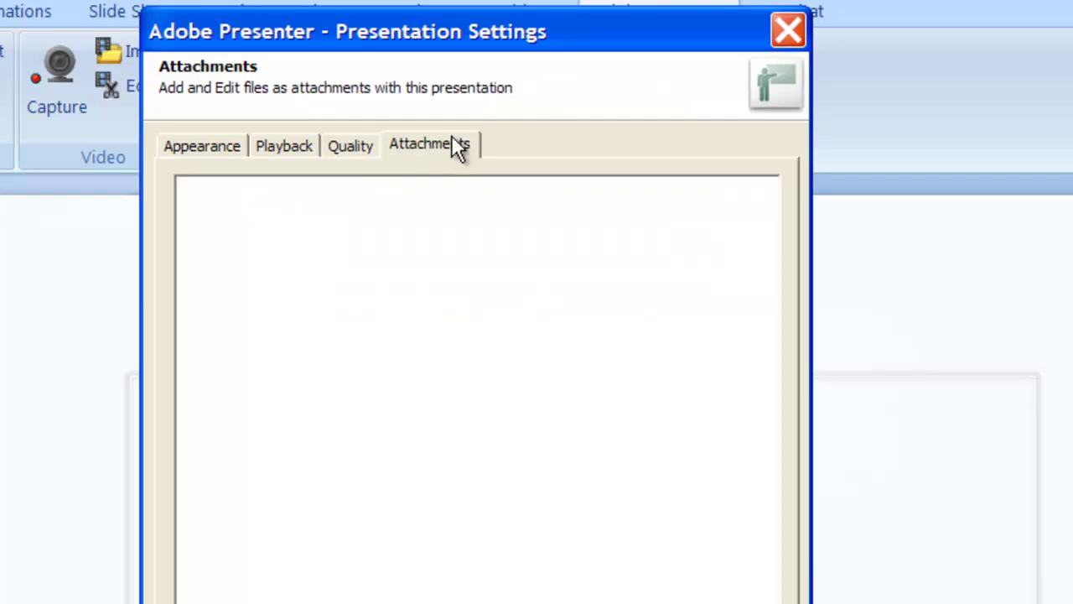
click(263, 145)
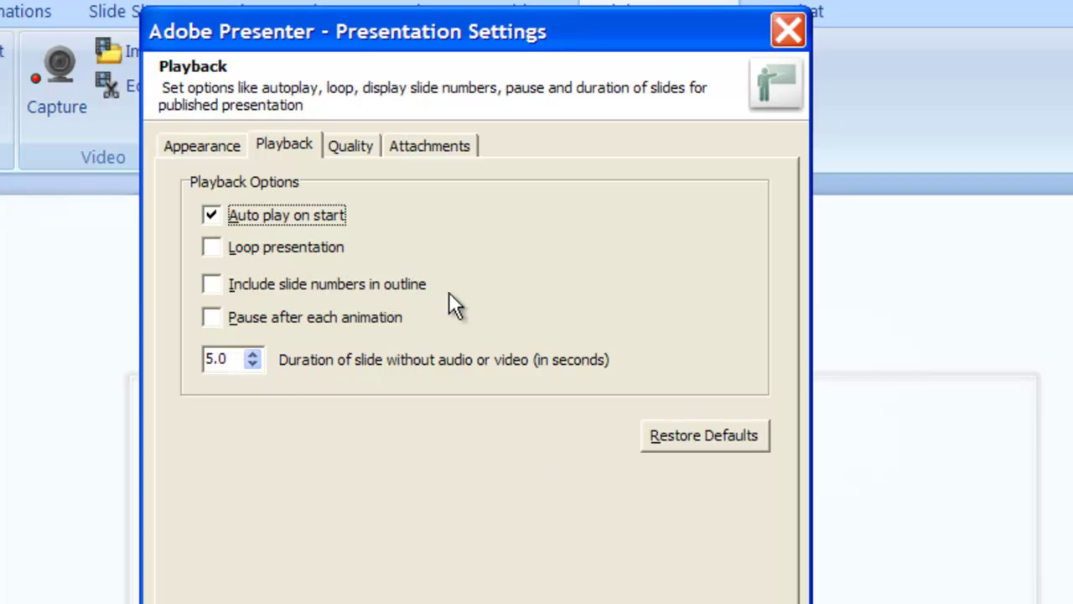
- Preview the Chalkboard and Pea Soup themes, then apply Arctic and confirm the settings
click(181, 144)
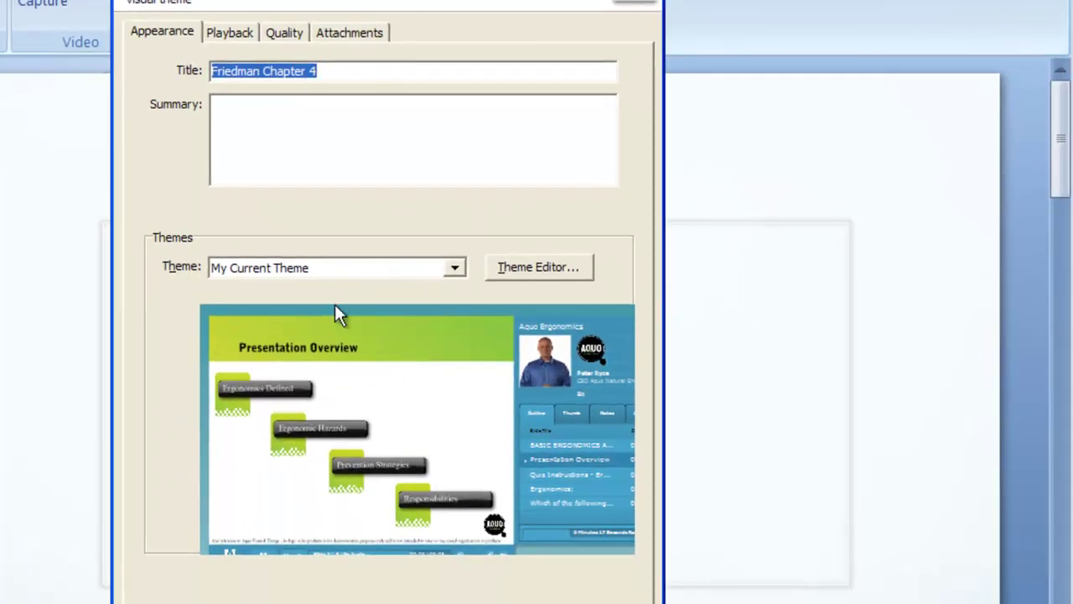
click(453, 267)
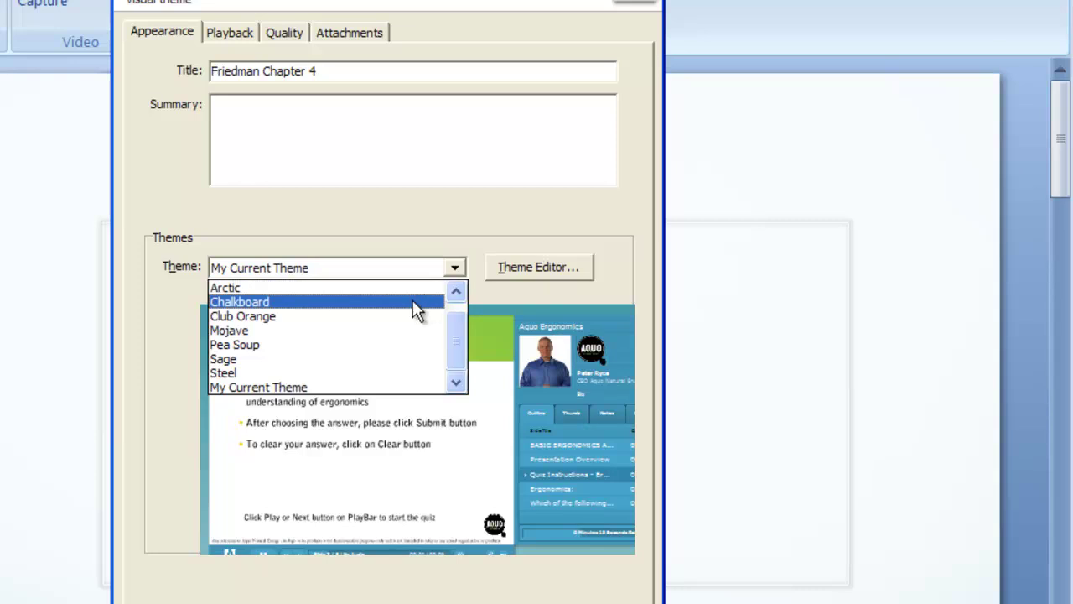
click(412, 302)
click(413, 269)
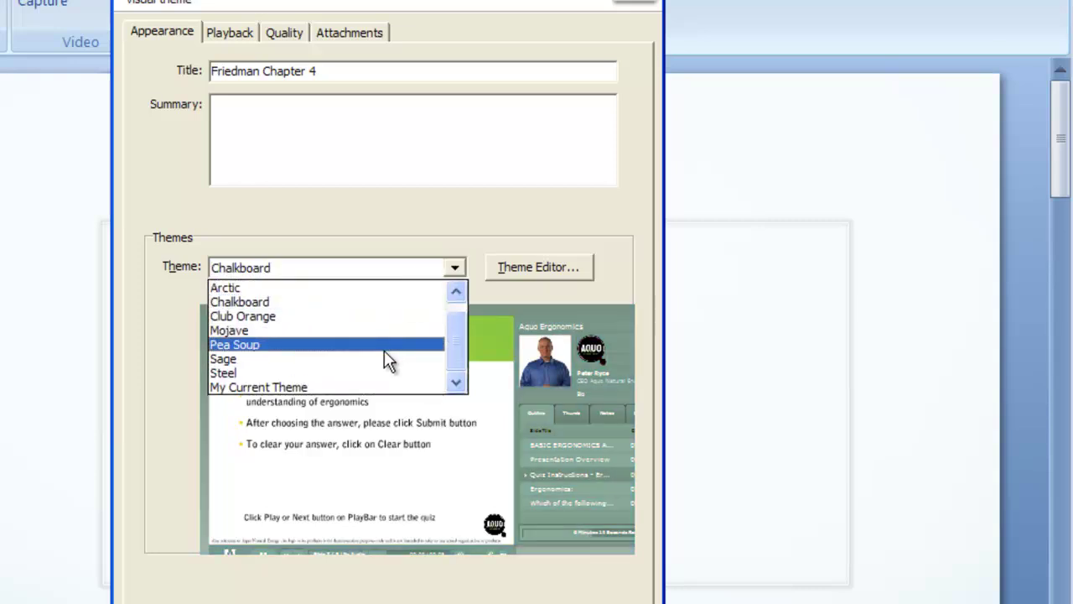
click(384, 347)
click(385, 266)
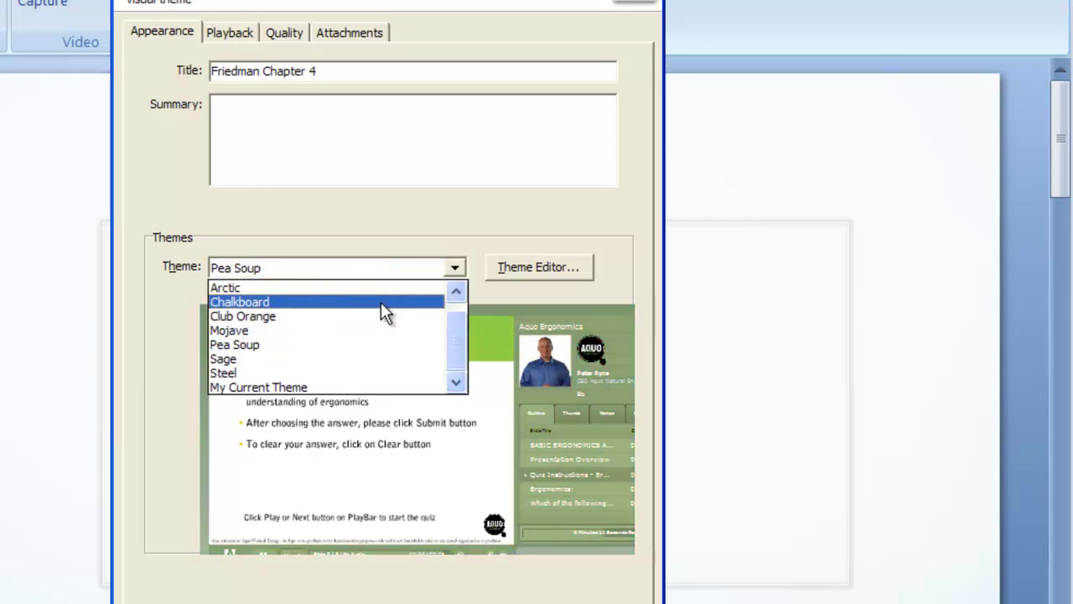
scroll(457, 316, up, 1)
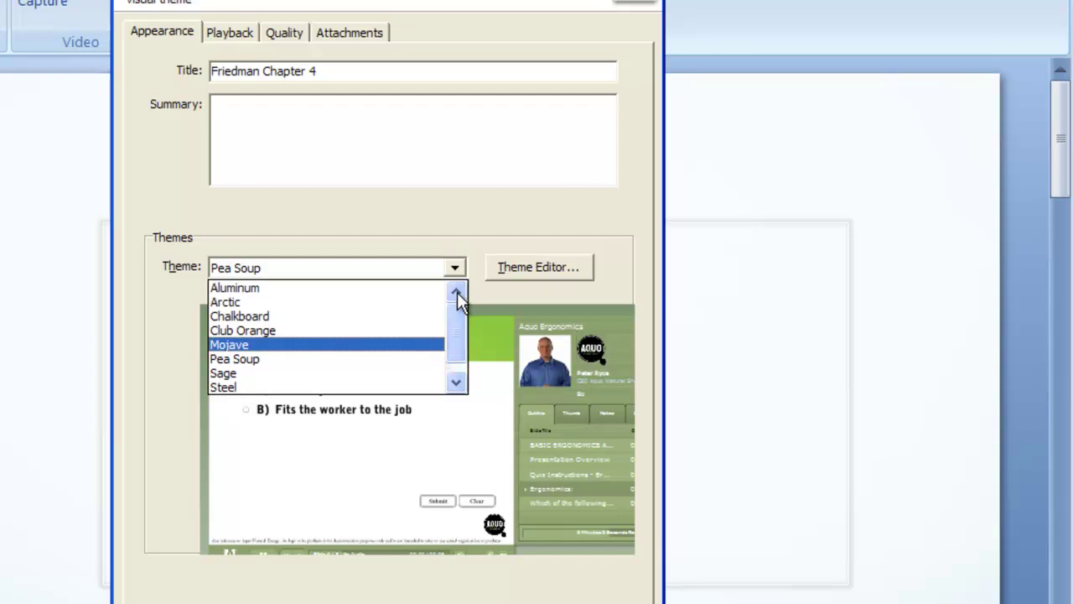
click(376, 302)
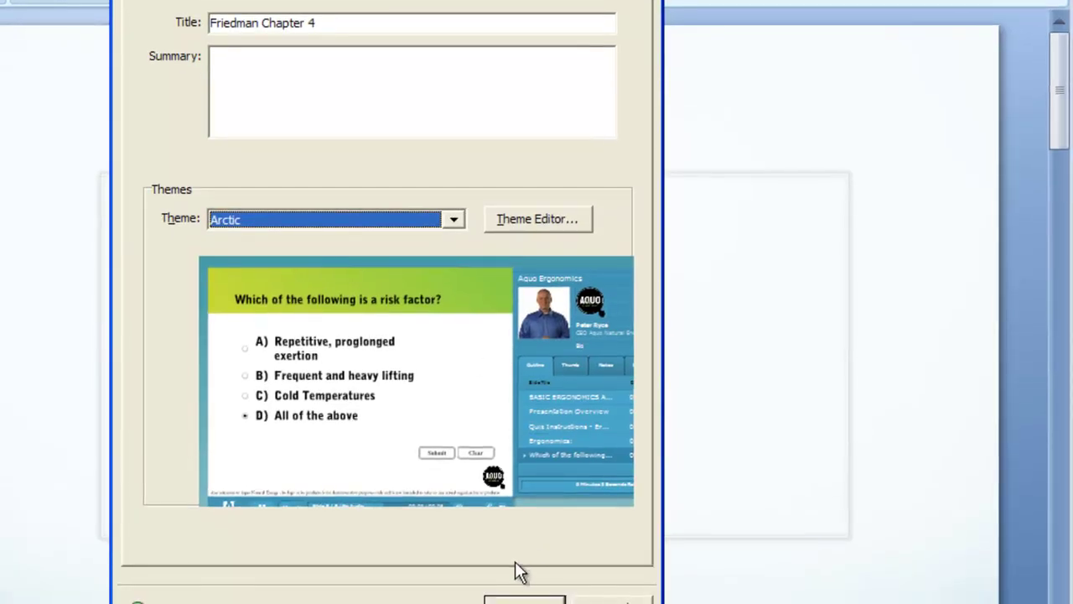
click(524, 599)
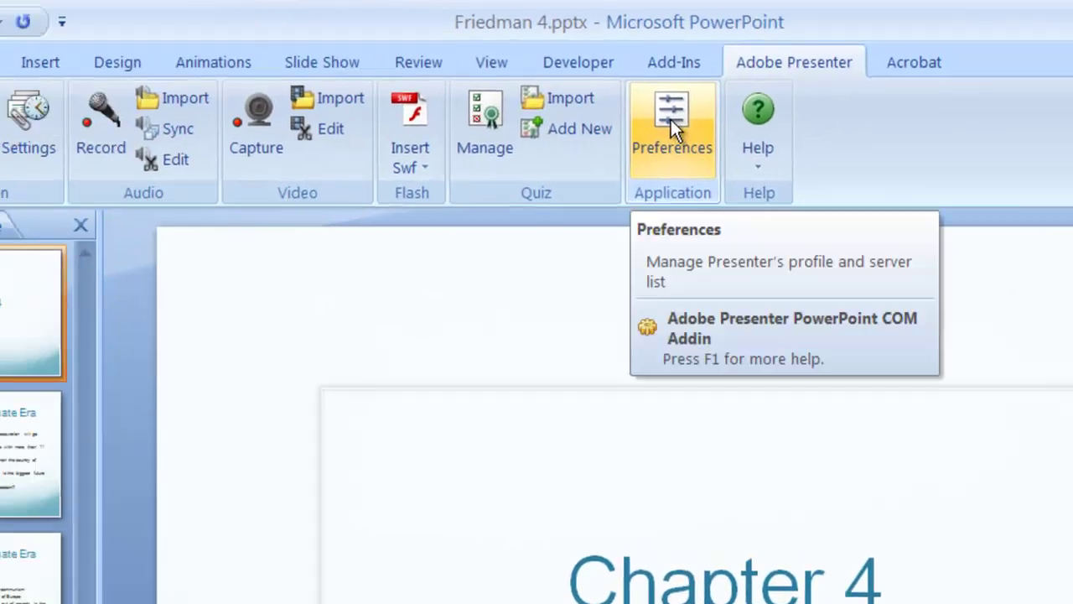
click(671, 119)
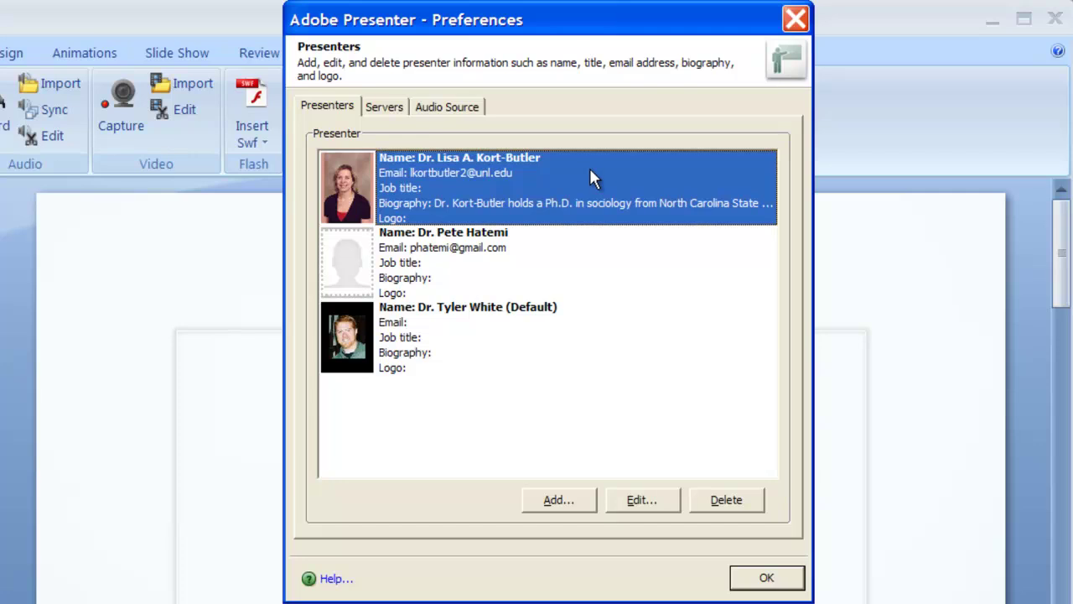
click(576, 509)
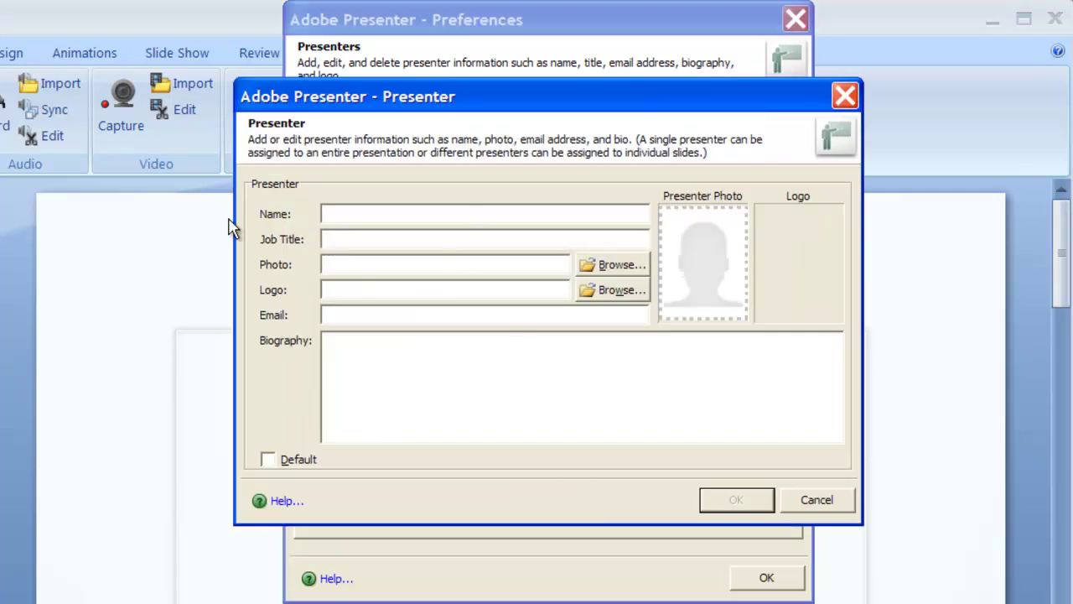
click(817, 501)
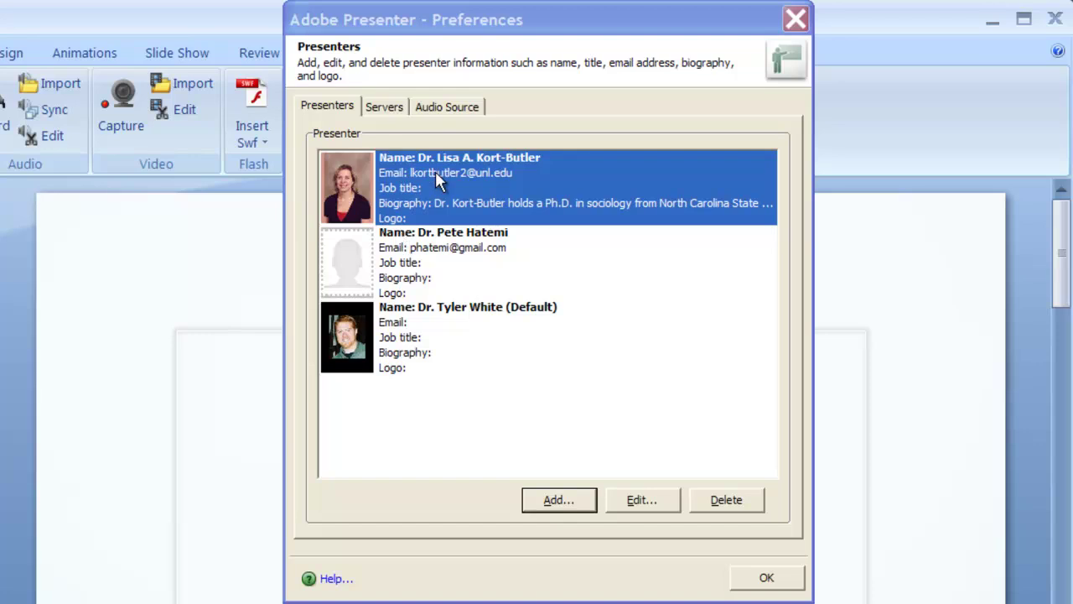
click(421, 351)
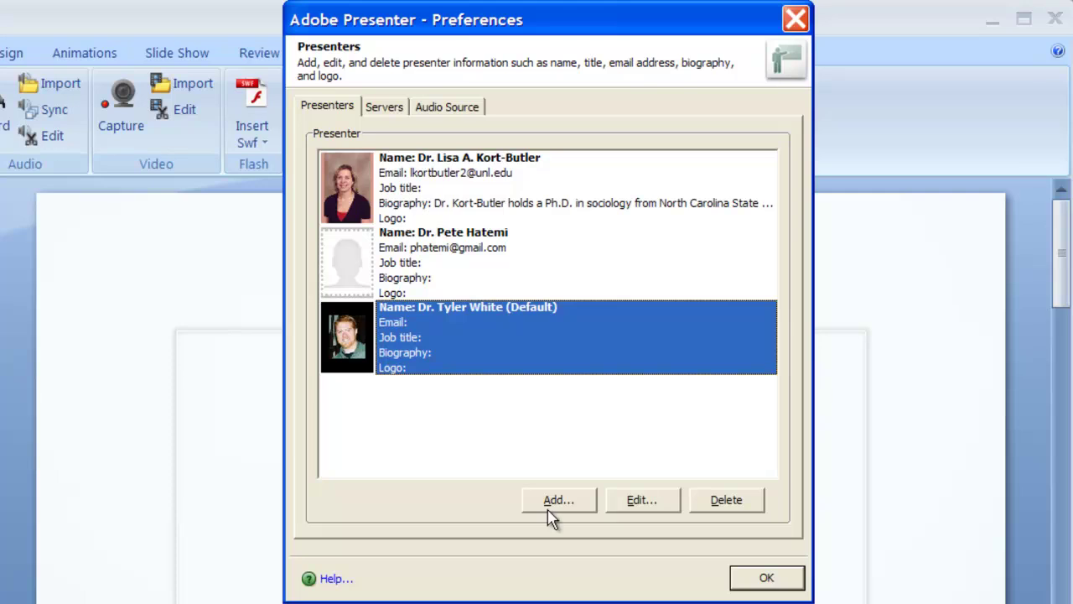
click(637, 502)
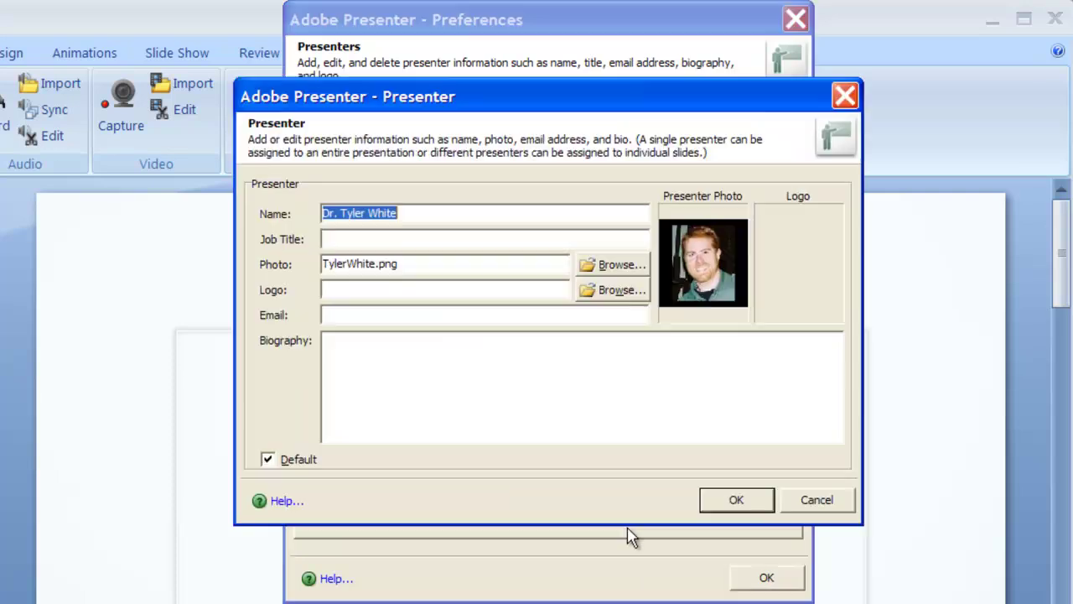
click(291, 467)
click(291, 467)
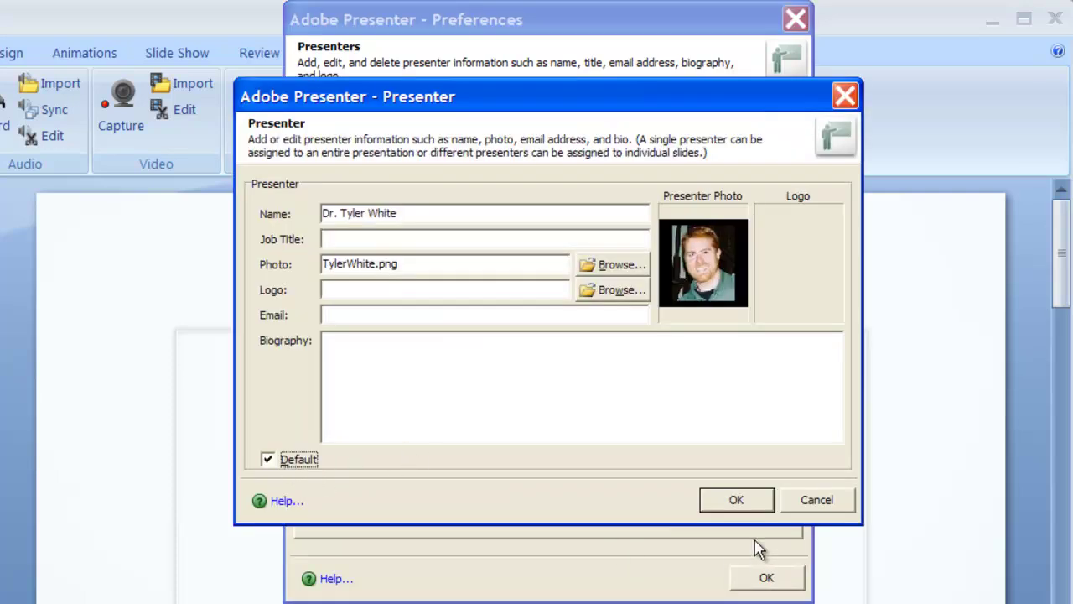
click(737, 501)
click(763, 579)
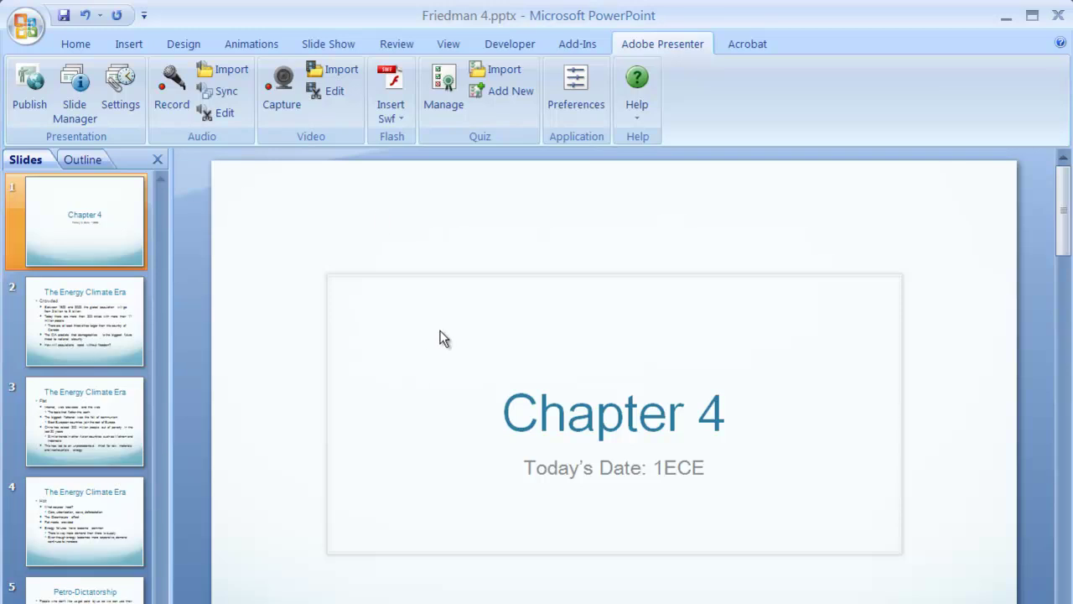
click(81, 109)
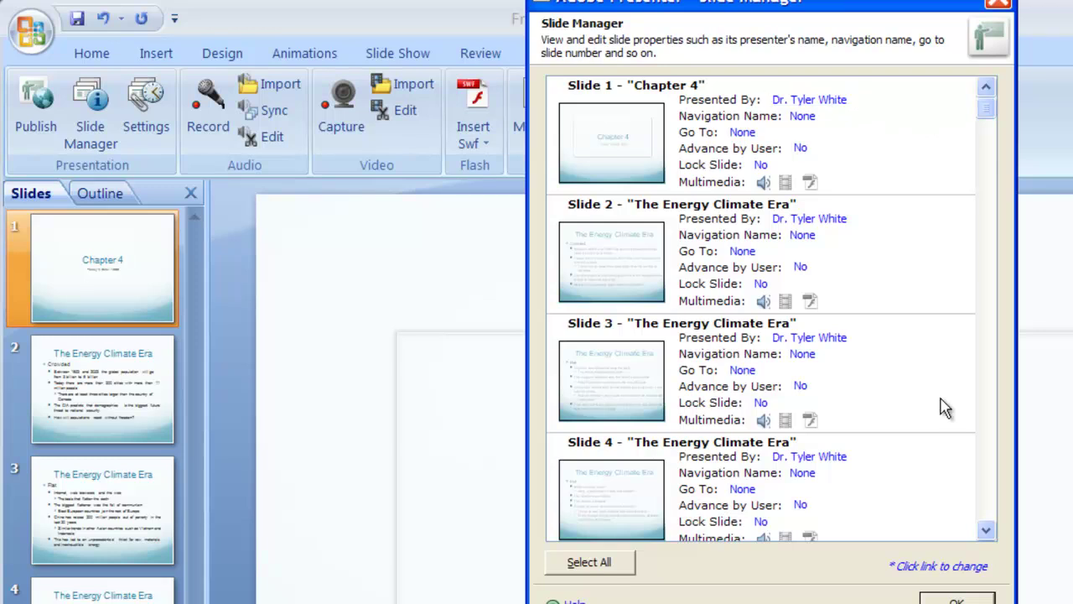
scroll(946, 408, down, 3)
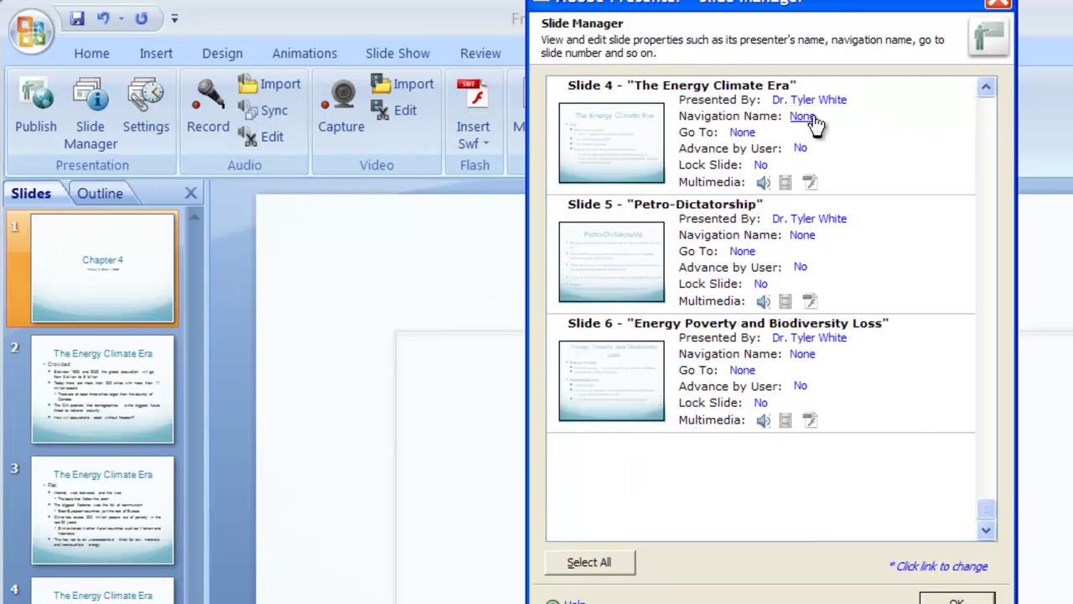
click(814, 227)
click(819, 222)
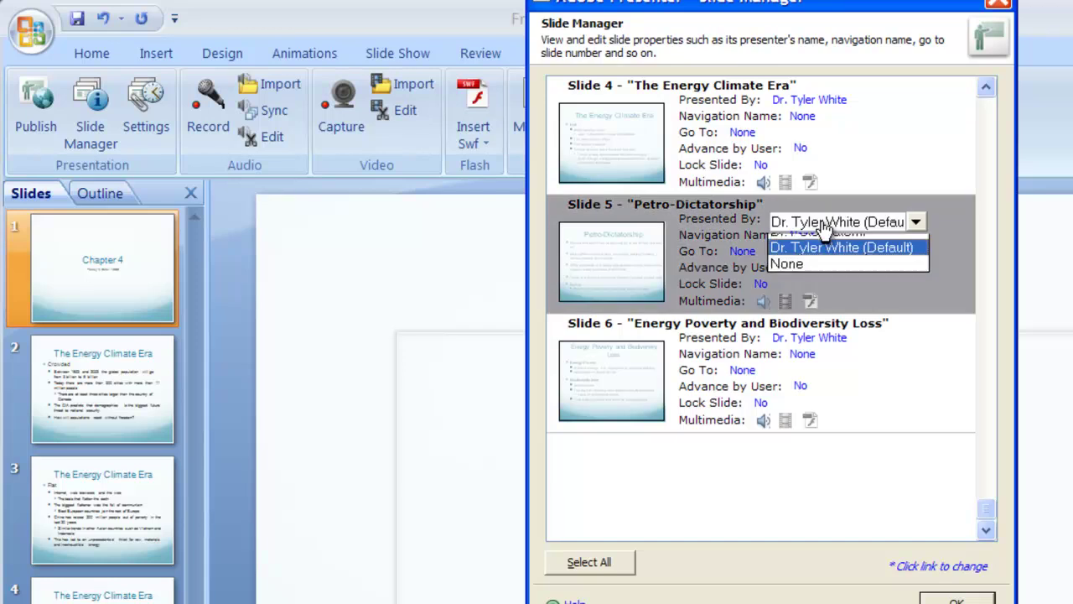
click(896, 181)
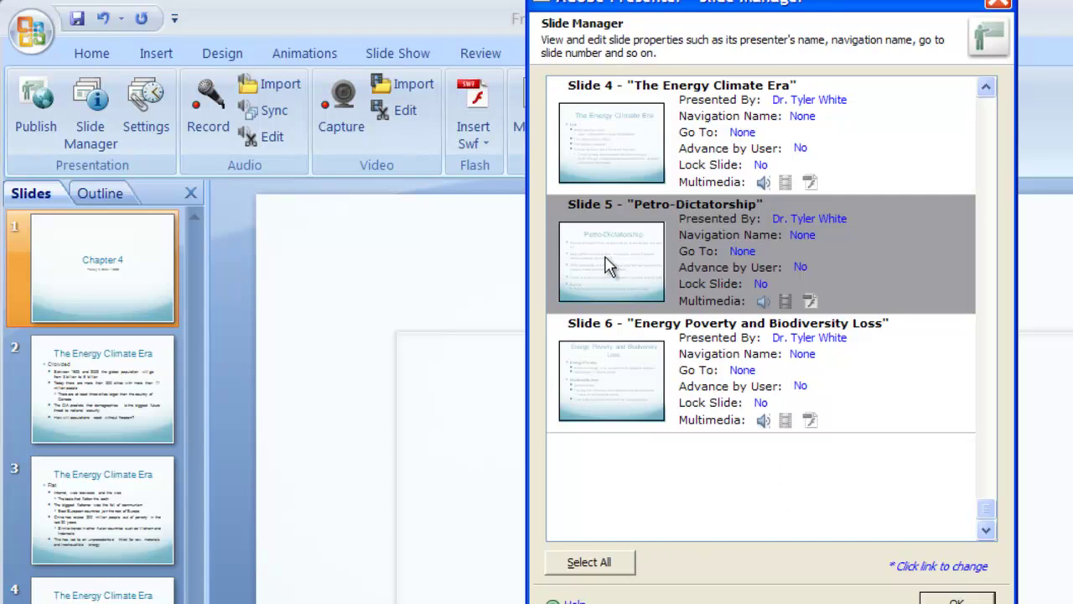
click(951, 599)
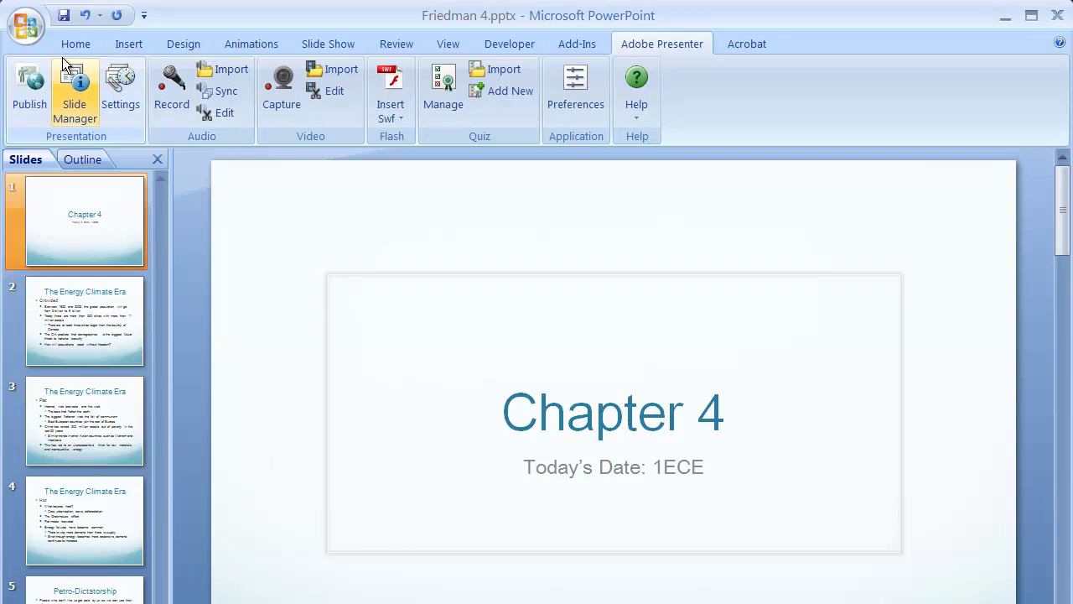
- Start publishing and keep Flash output to My Computer after viewing the Connect Pro and PDF options
click(27, 94)
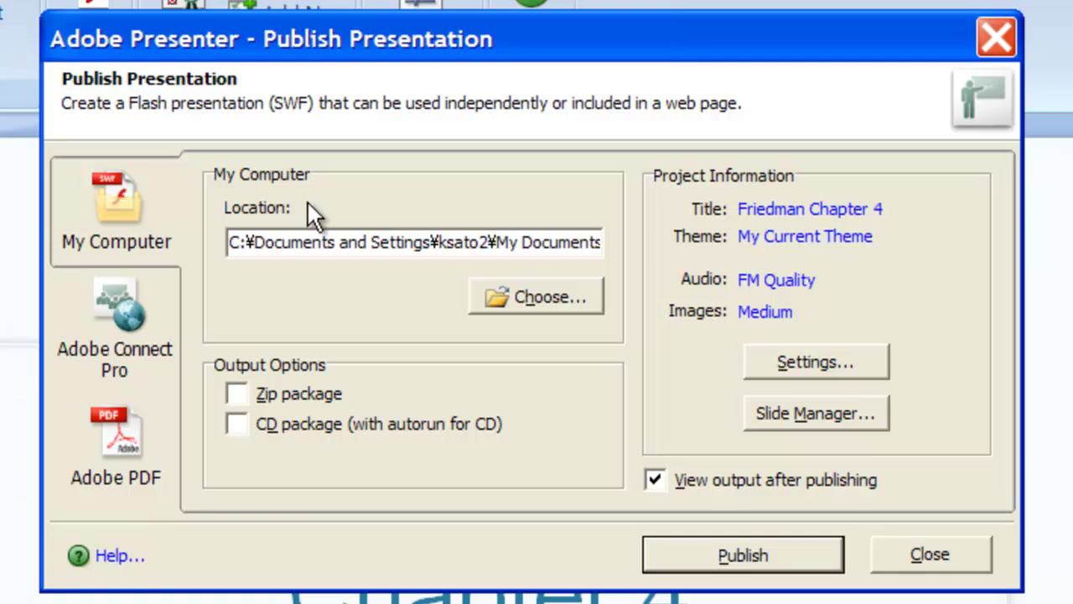
click(92, 361)
click(102, 410)
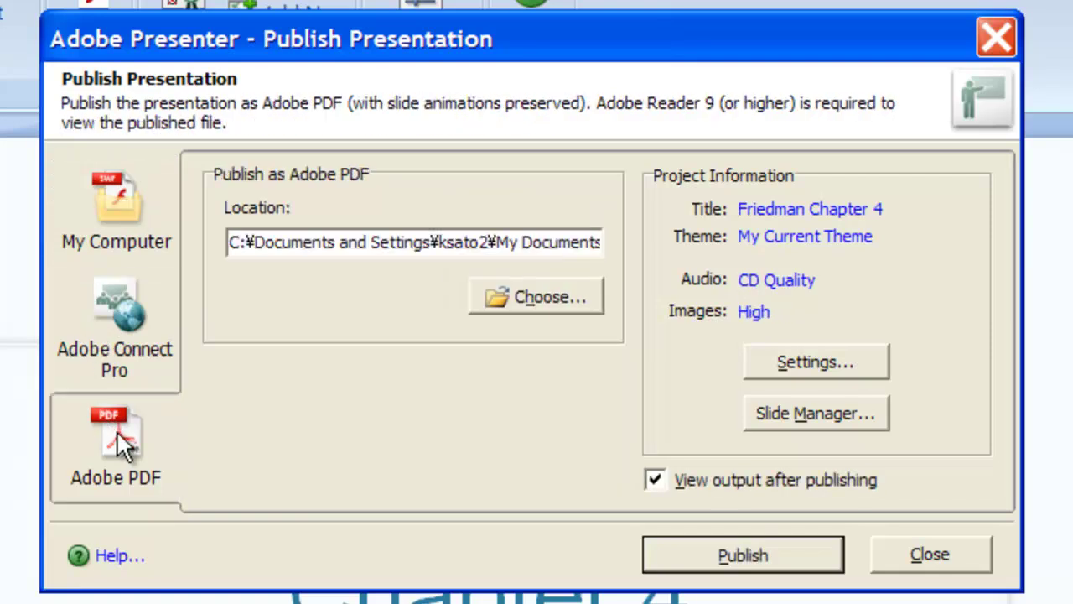
click(117, 306)
click(119, 211)
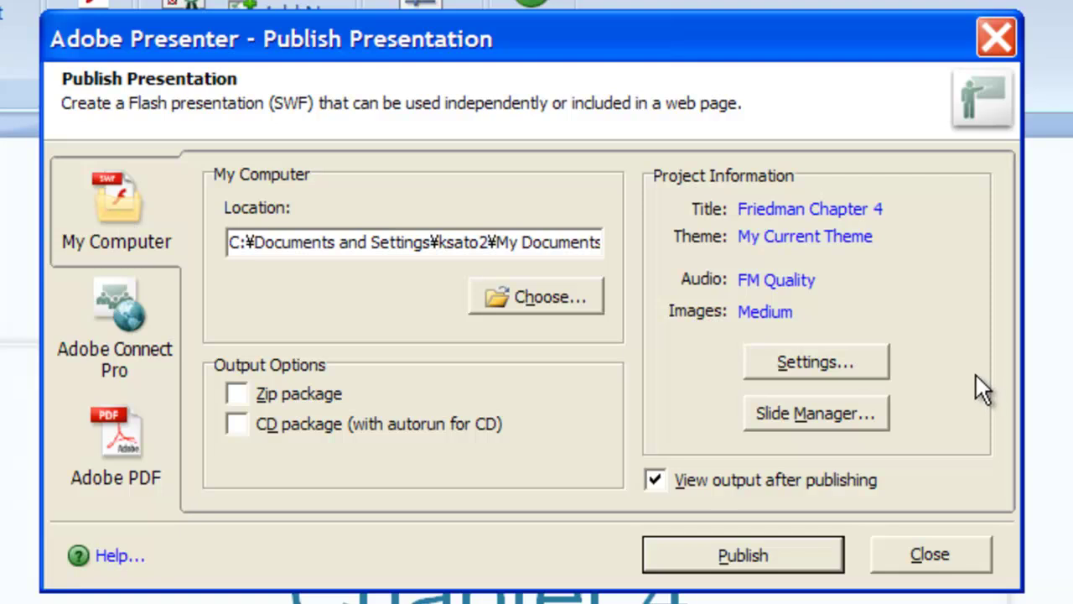
- Set the output folder to My Dropbox > WORK > POLS362 > Friedman 4
click(545, 298)
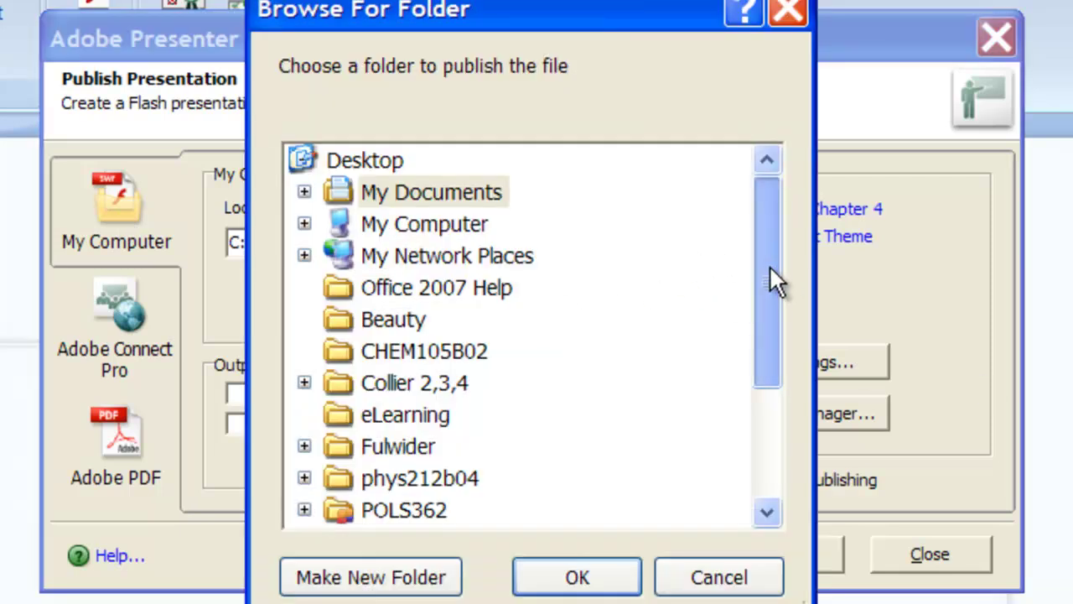
drag(770, 265, 773, 450)
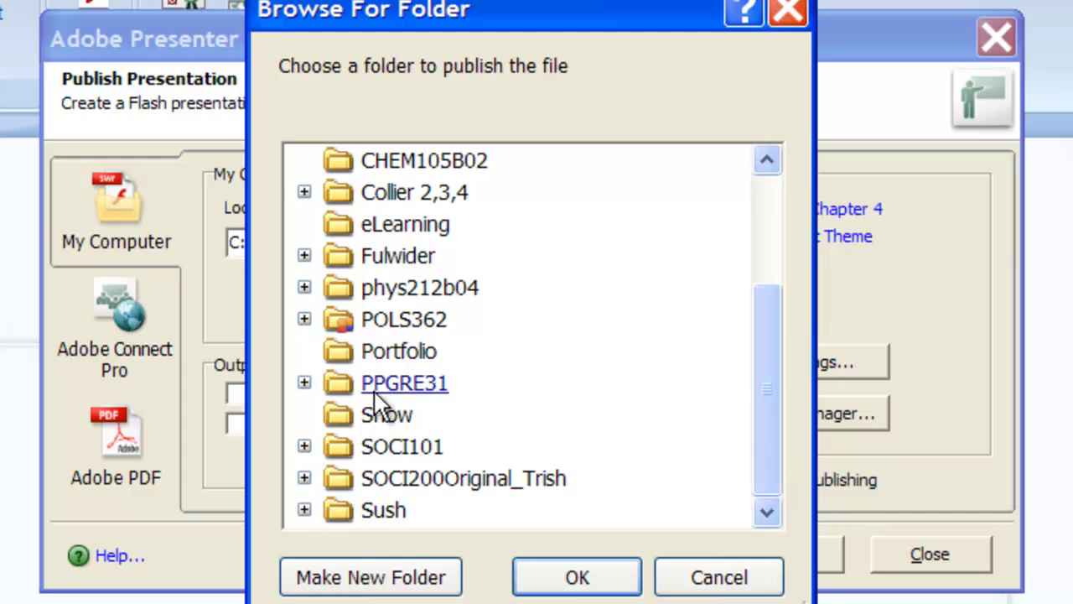
click(360, 353)
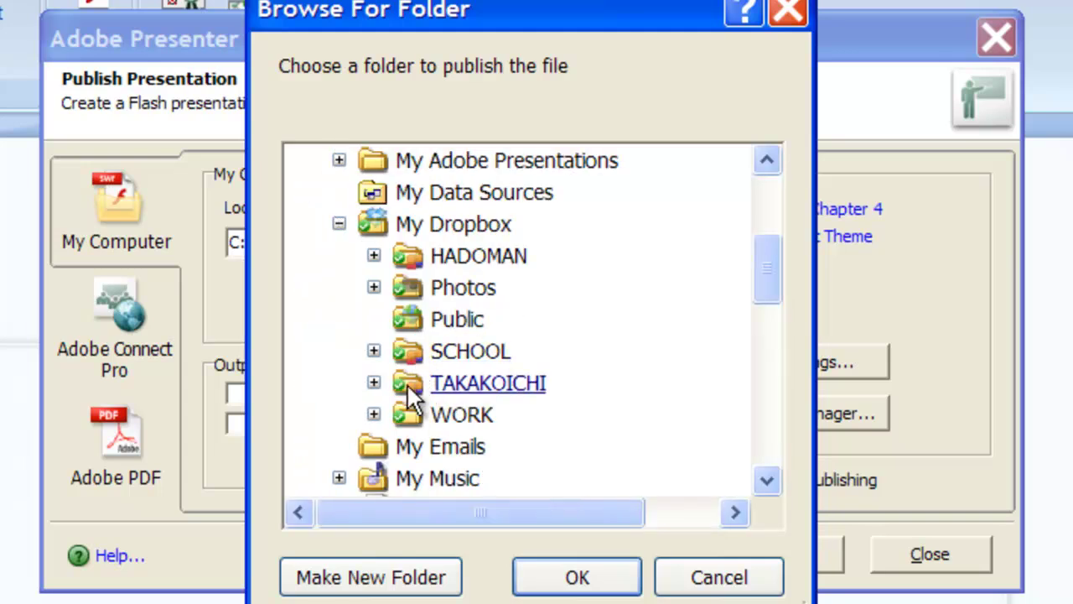
click(374, 414)
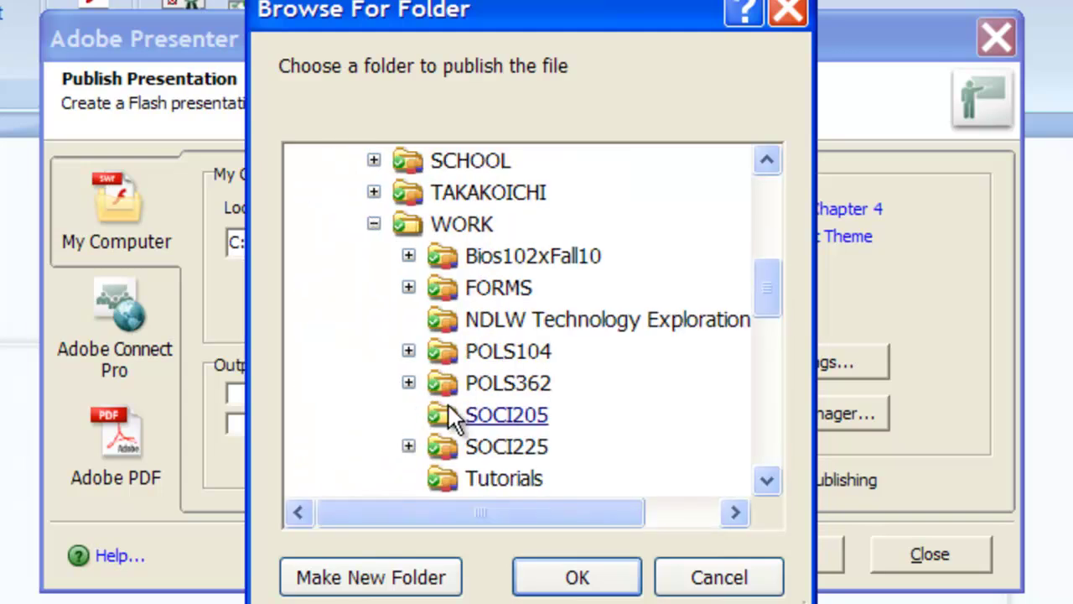
double_click(492, 384)
scroll(553, 344, down, 3)
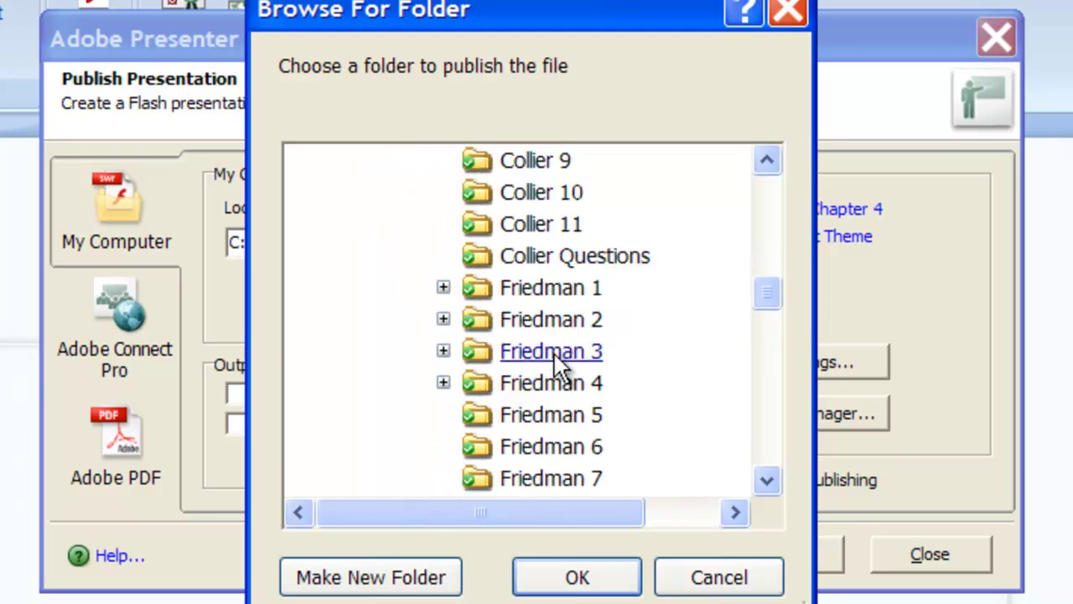
double_click(543, 388)
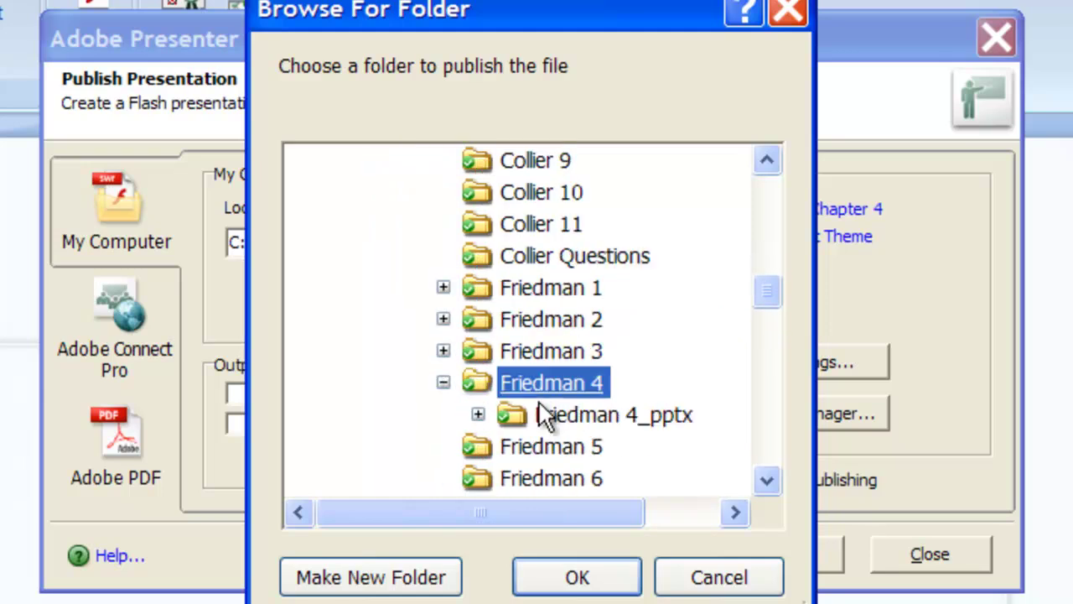
click(567, 585)
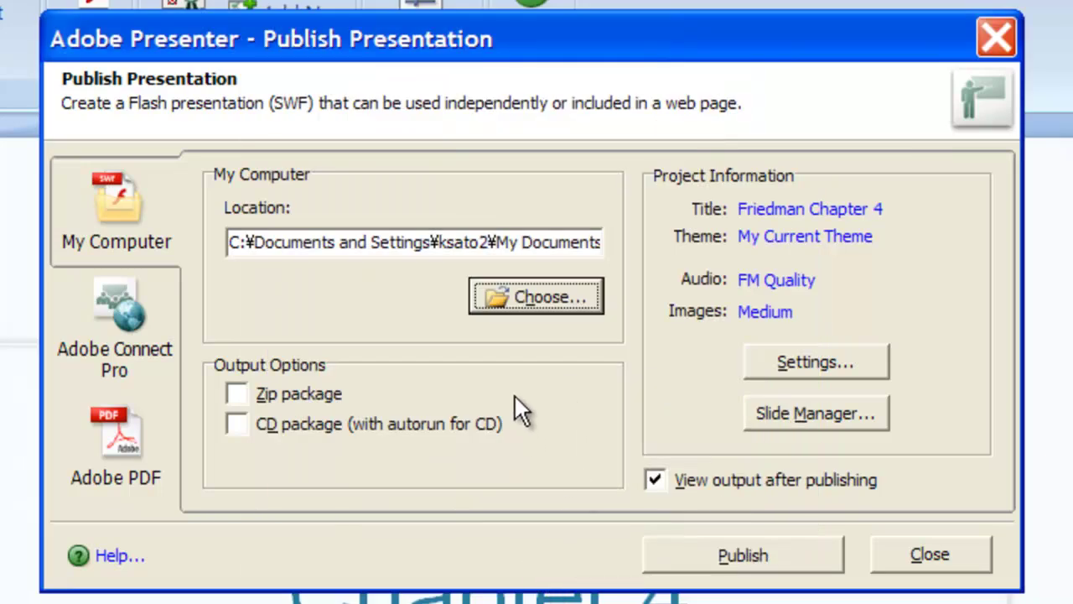
- Enable Zip package output, then review and close the Settings and Slide Manager dialogs
click(237, 391)
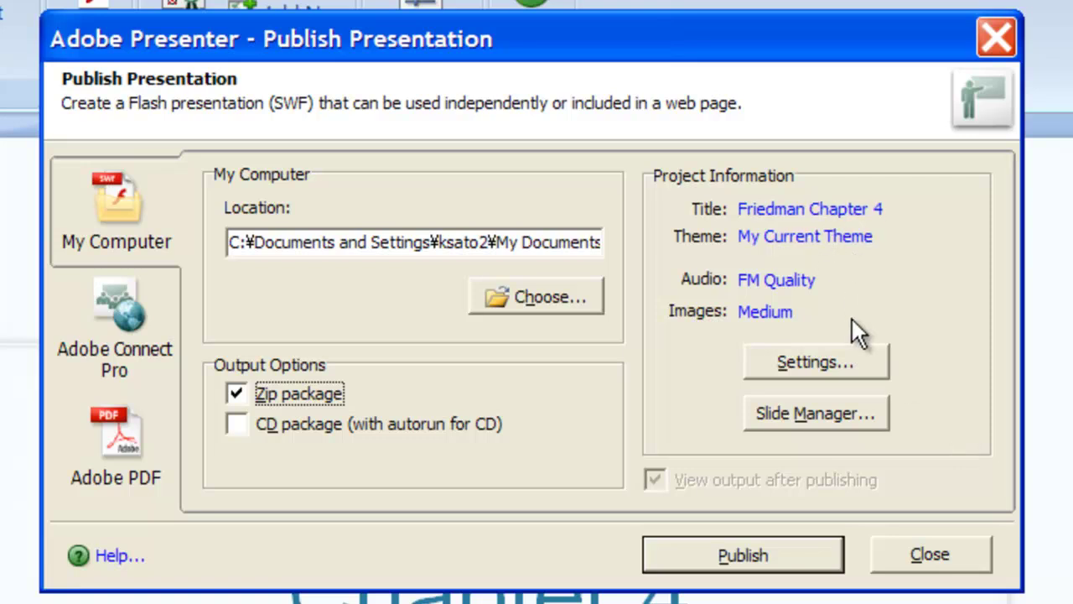
click(872, 367)
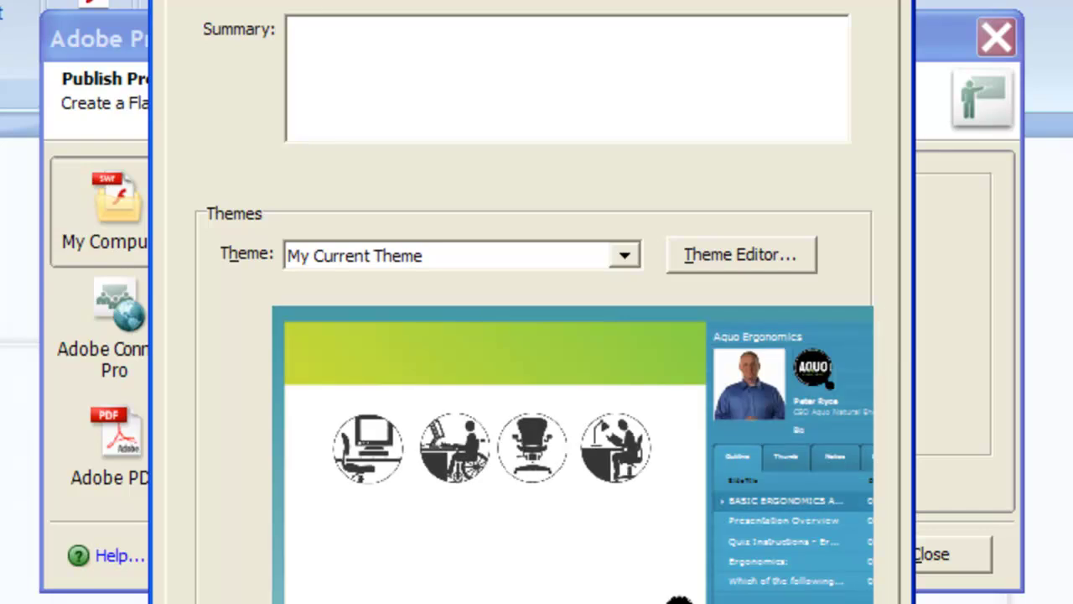
key(Return)
click(809, 432)
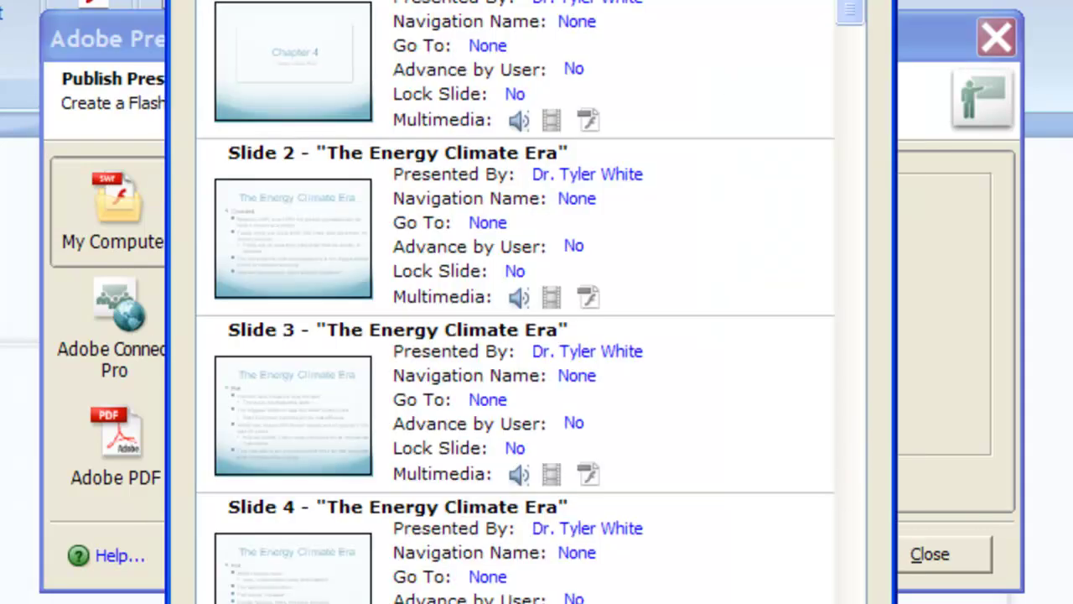
key(Escape)
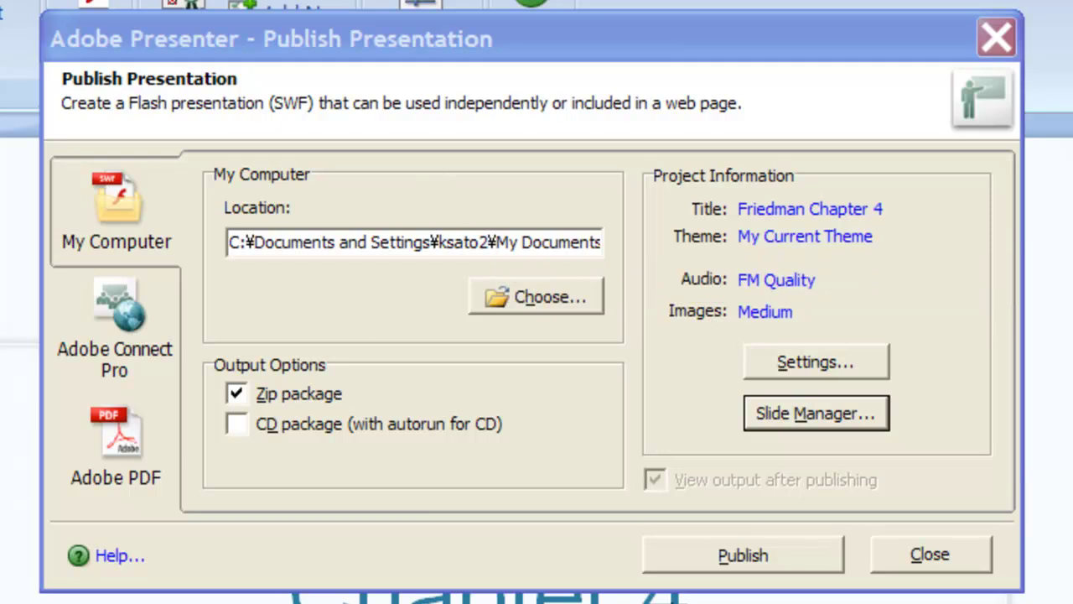
- Publish the presentation and open the Friedman 4 output folder in Explorer
click(681, 543)
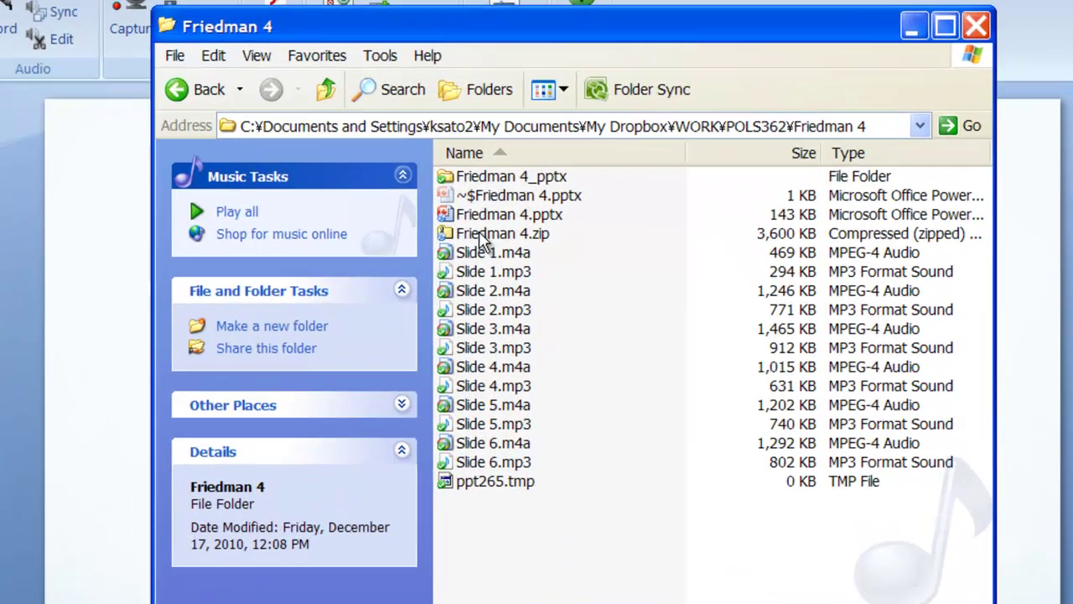
click(573, 234)
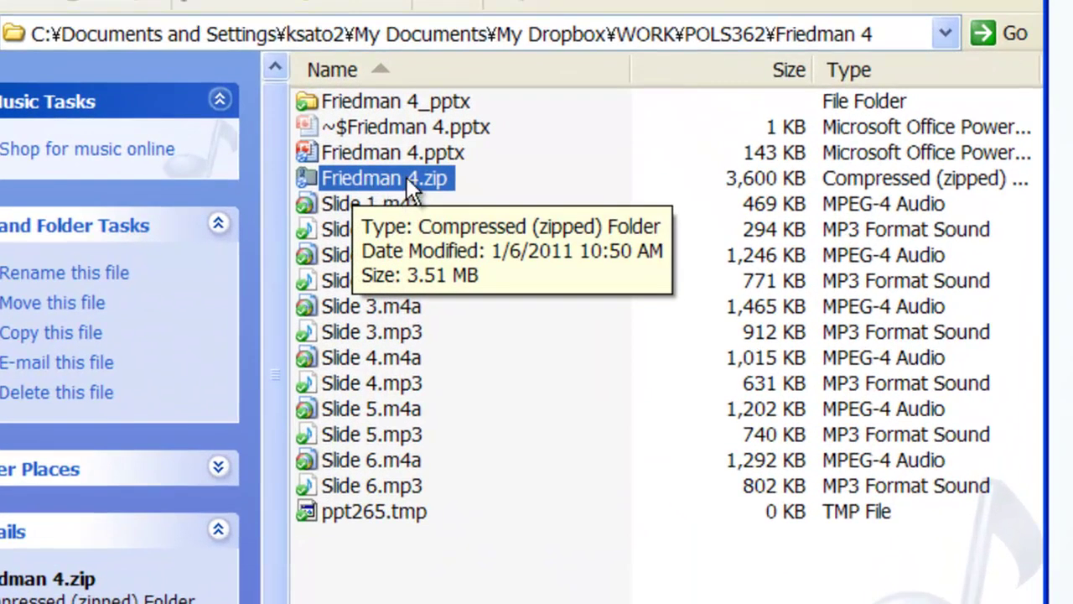
- Select Friedman 4.zip (3,600 KB) in the Friedman 4 folder
click(307, 177)
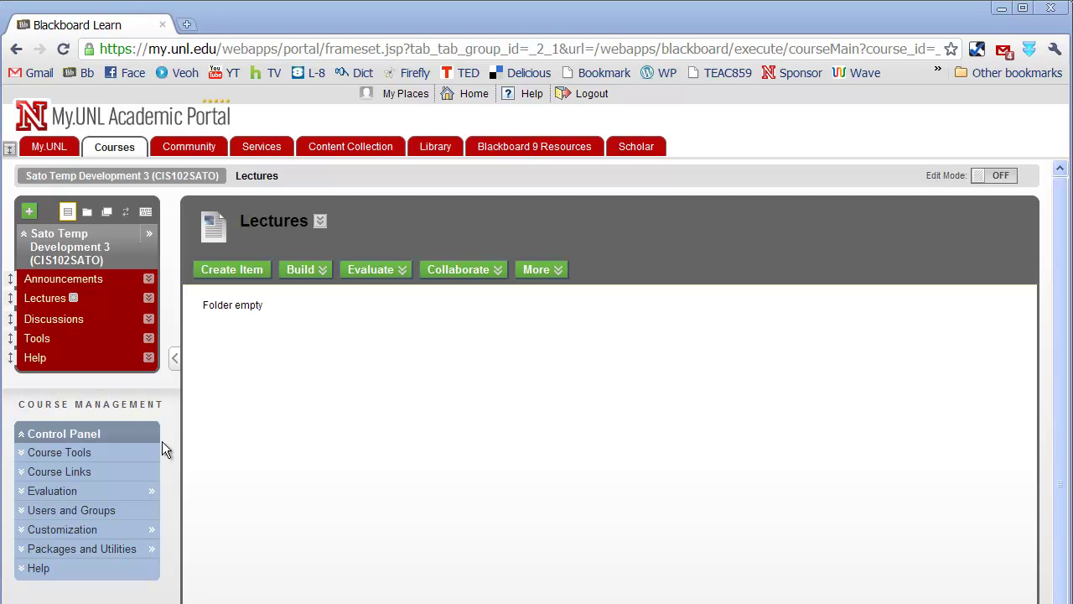
- Create a new content item in Lectures named 'Lecture 4'
click(453, 270)
click(241, 277)
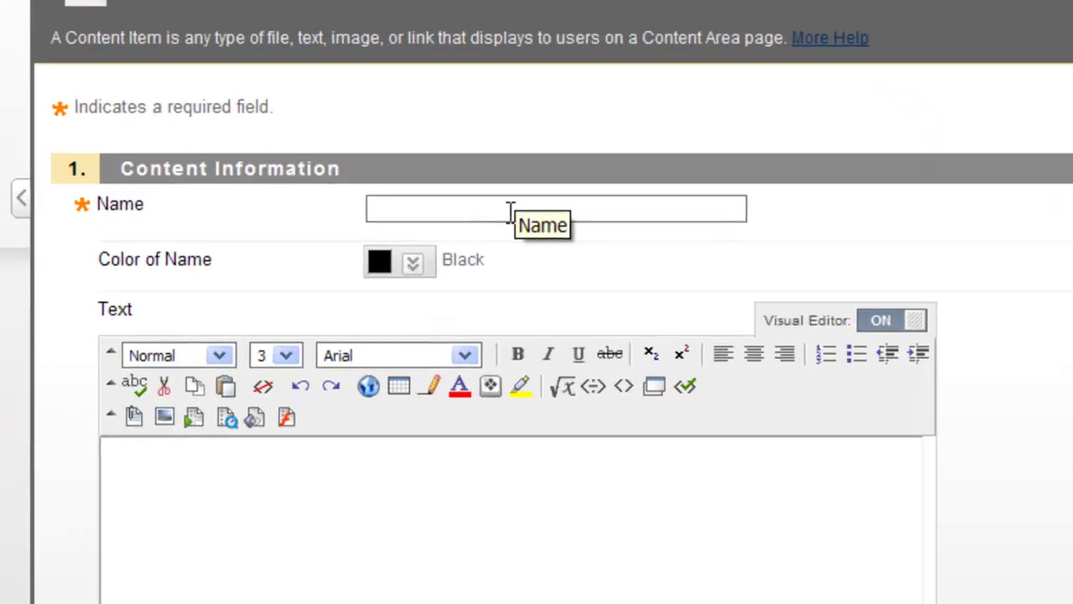
click(510, 210)
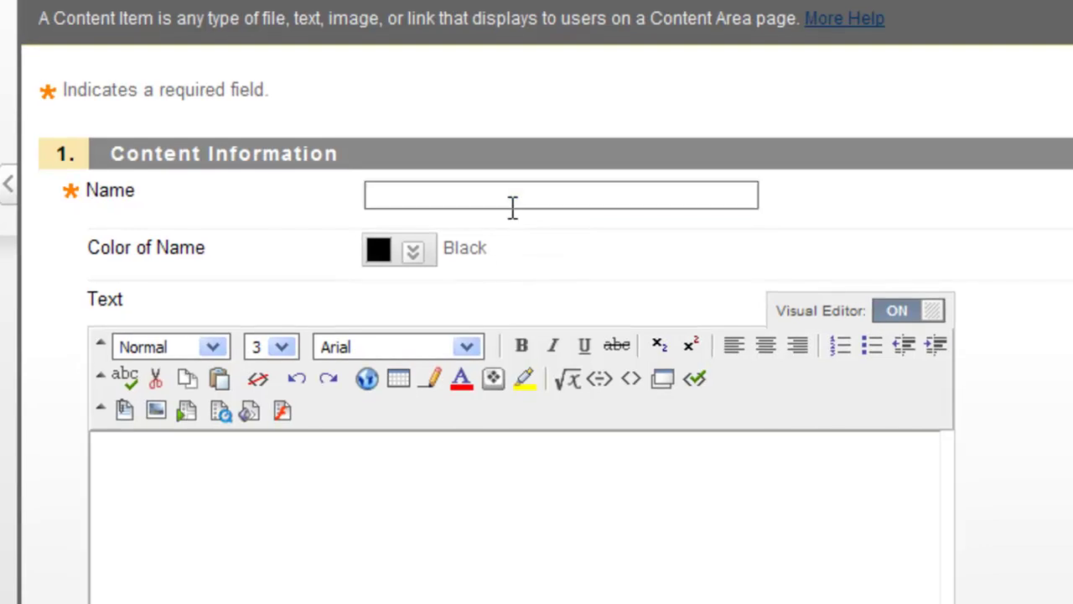
click(513, 208)
text(Le)
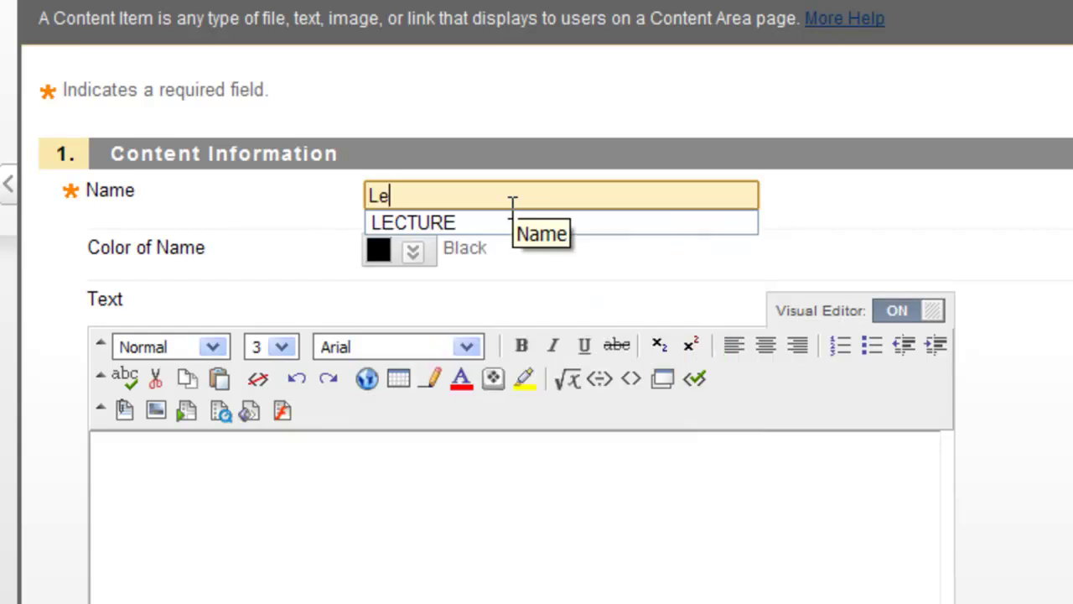
text(cture )
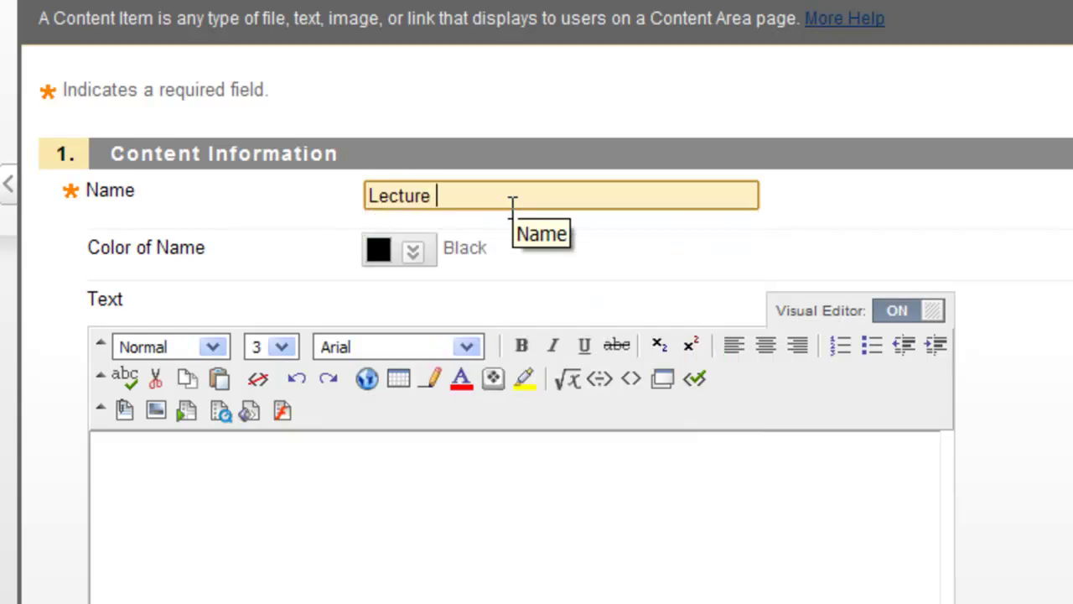
text(4)
click(638, 277)
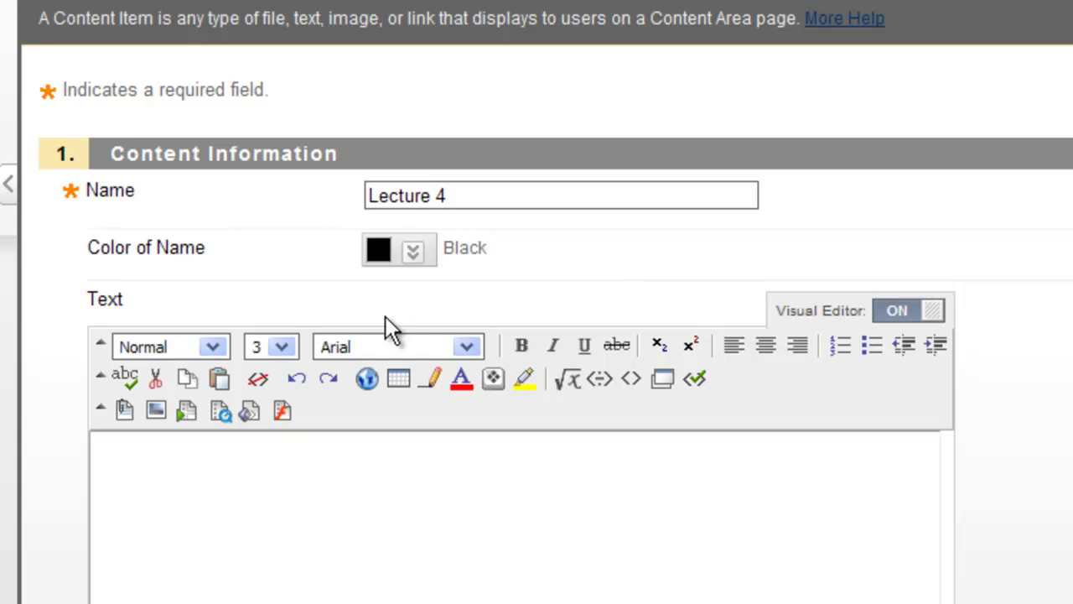
- Add the description 'Lecture 4 blah blah blah blah' to the item
click(273, 491)
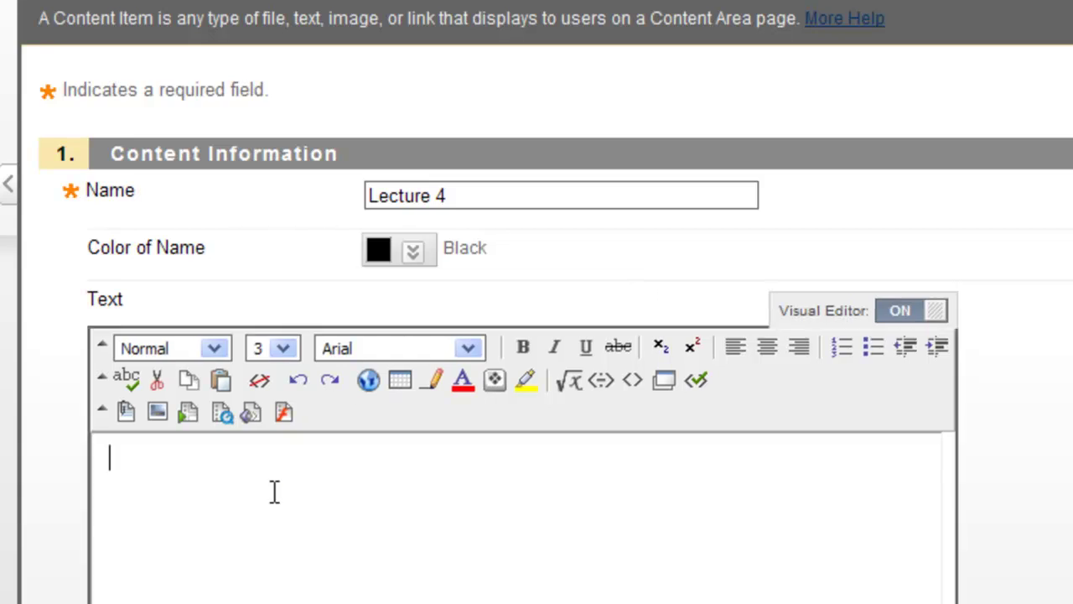
text(Lecture )
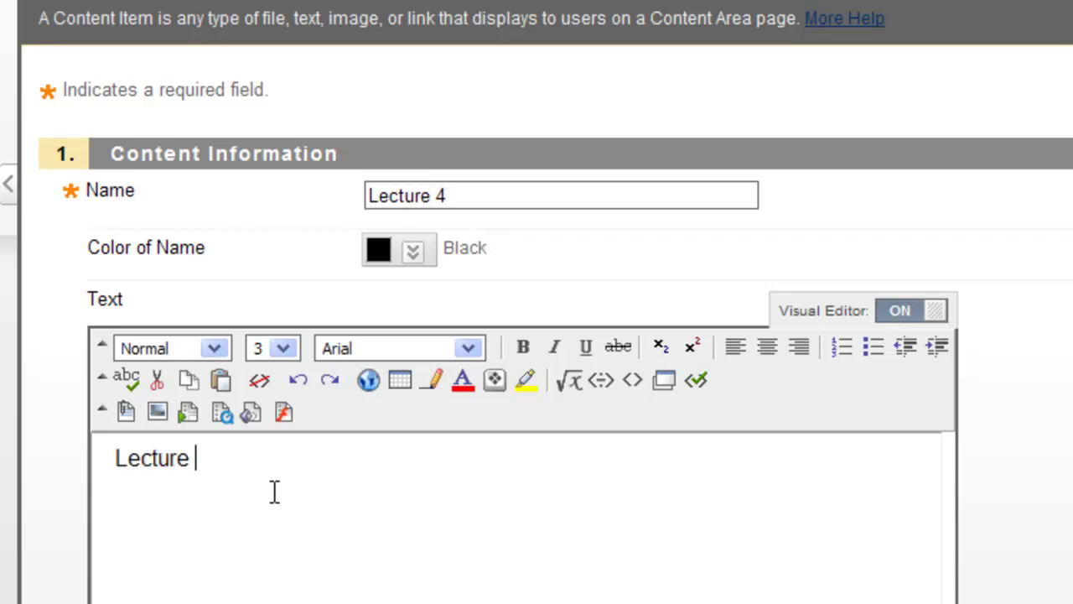
text(4 blah b)
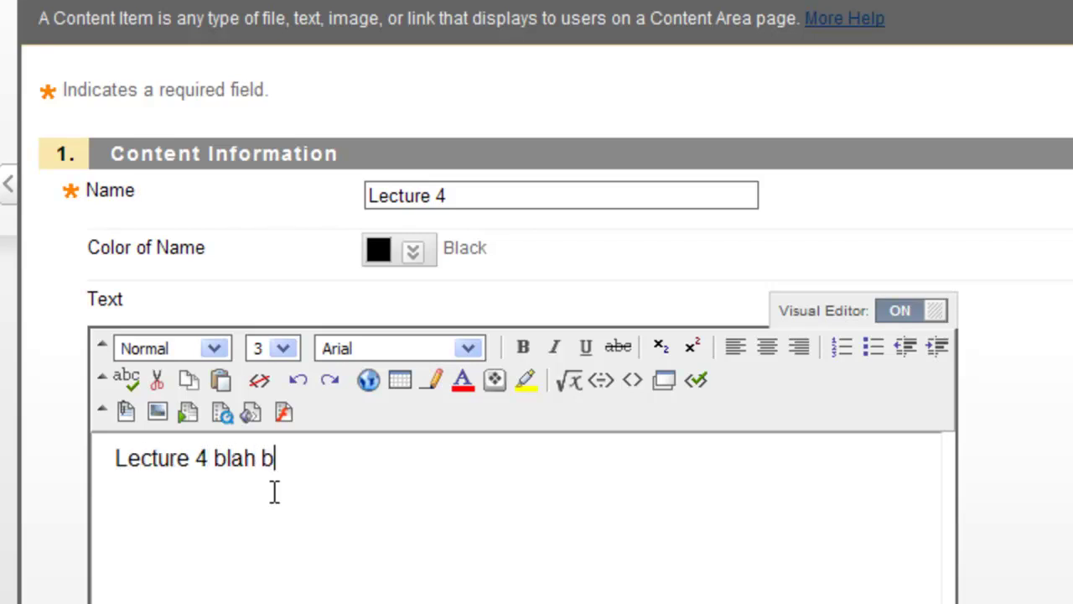
text(lah blah )
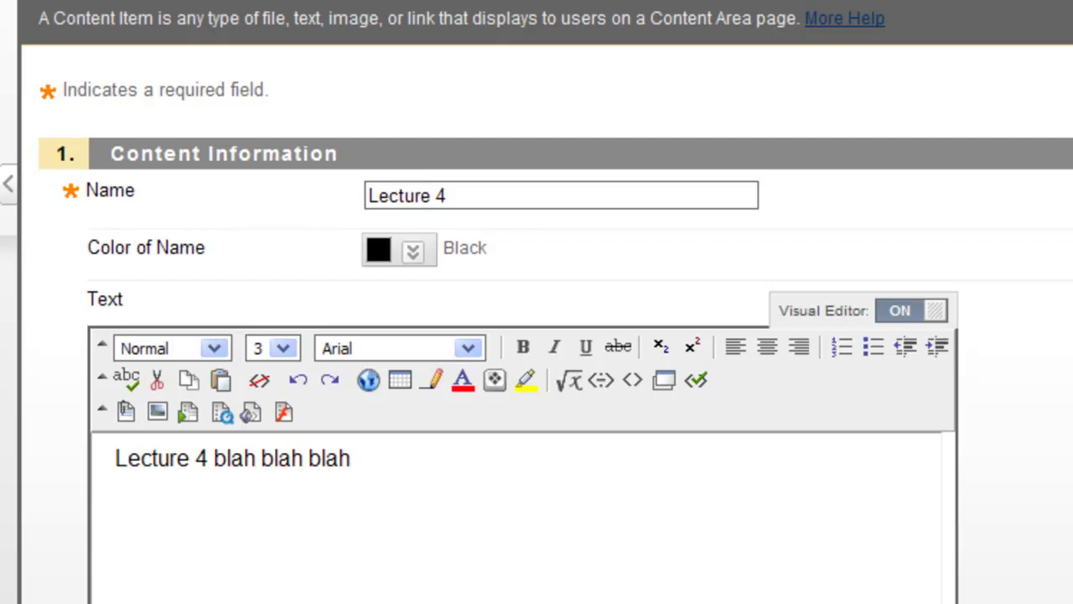
text(blah)
scroll(537, 336, down, 5)
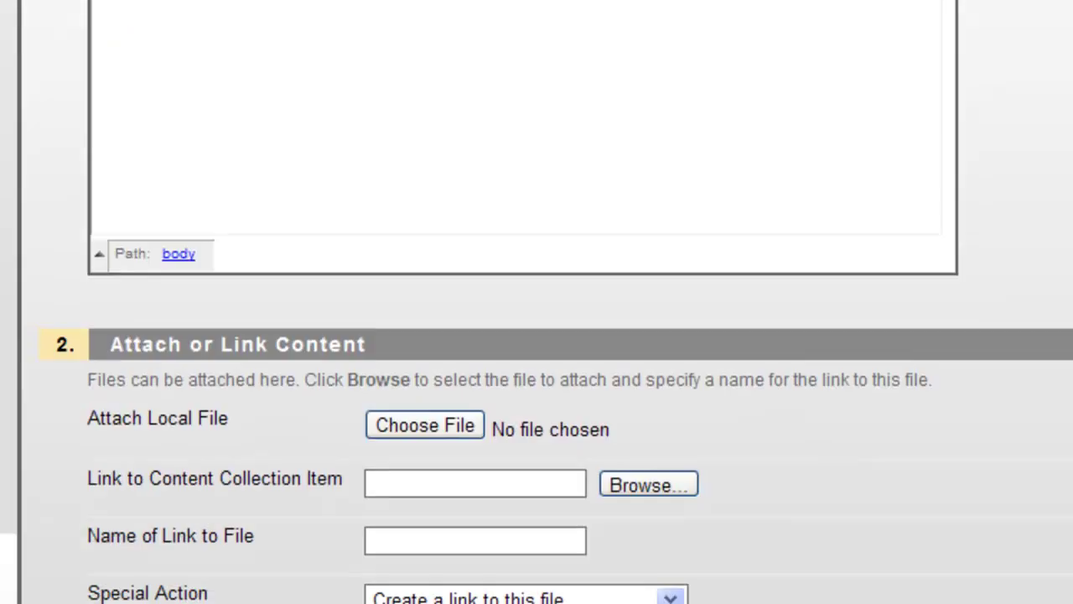
scroll(537, 335, down, 2)
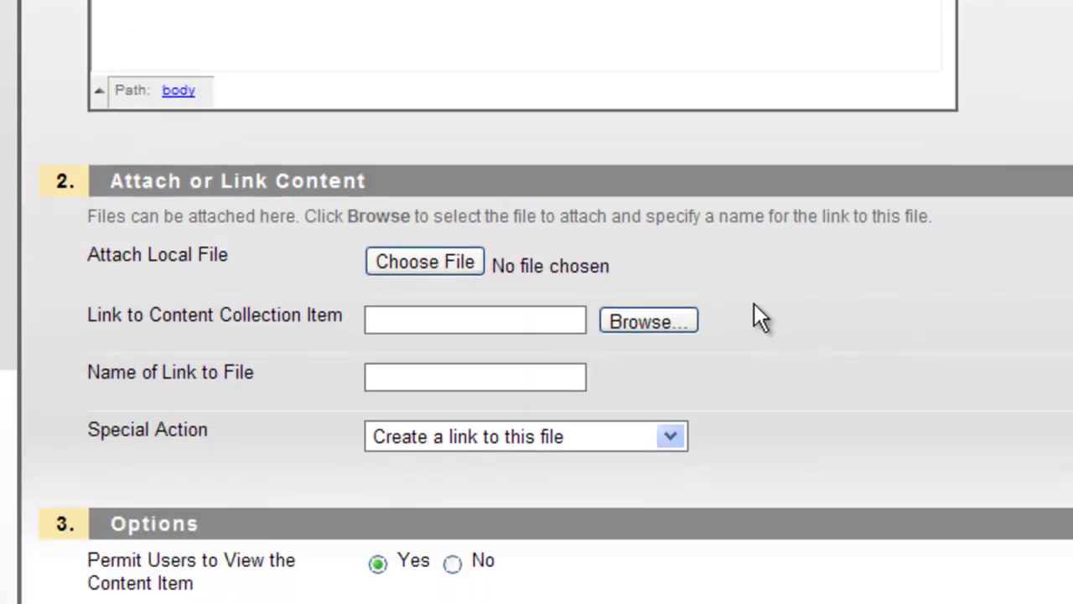
- Attach Friedman 4.zip from My Dropbox > WORK > POLS362 > Friedman 4 as a local file
click(382, 262)
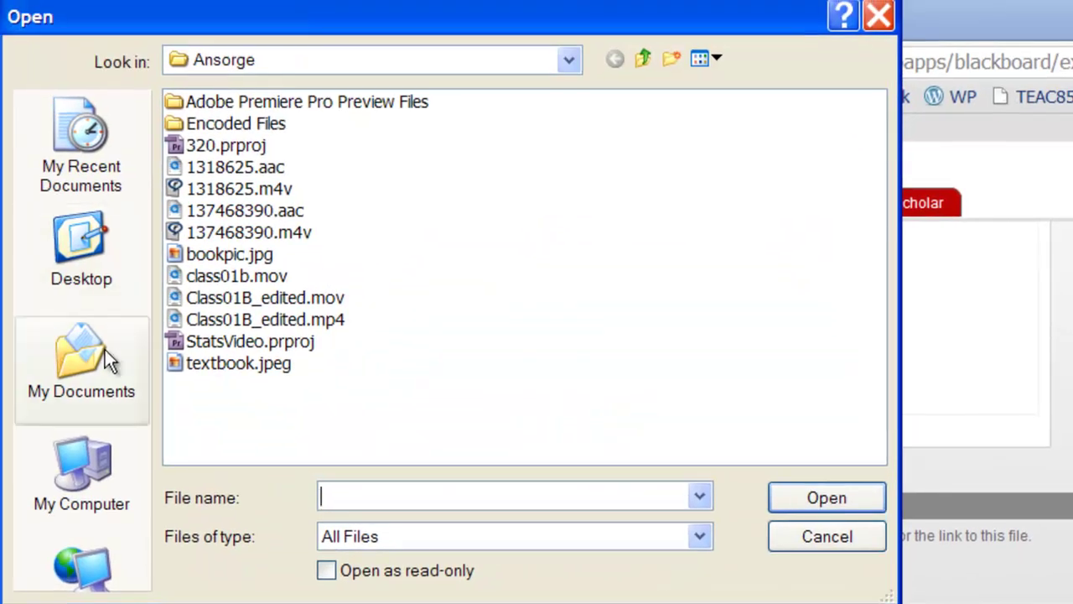
click(105, 350)
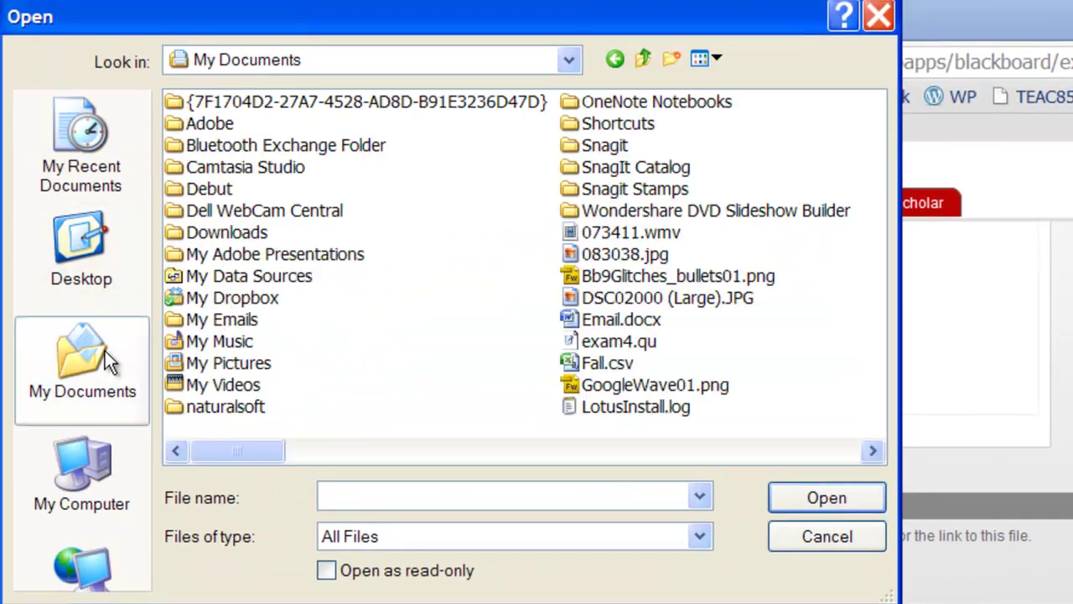
double_click(176, 300)
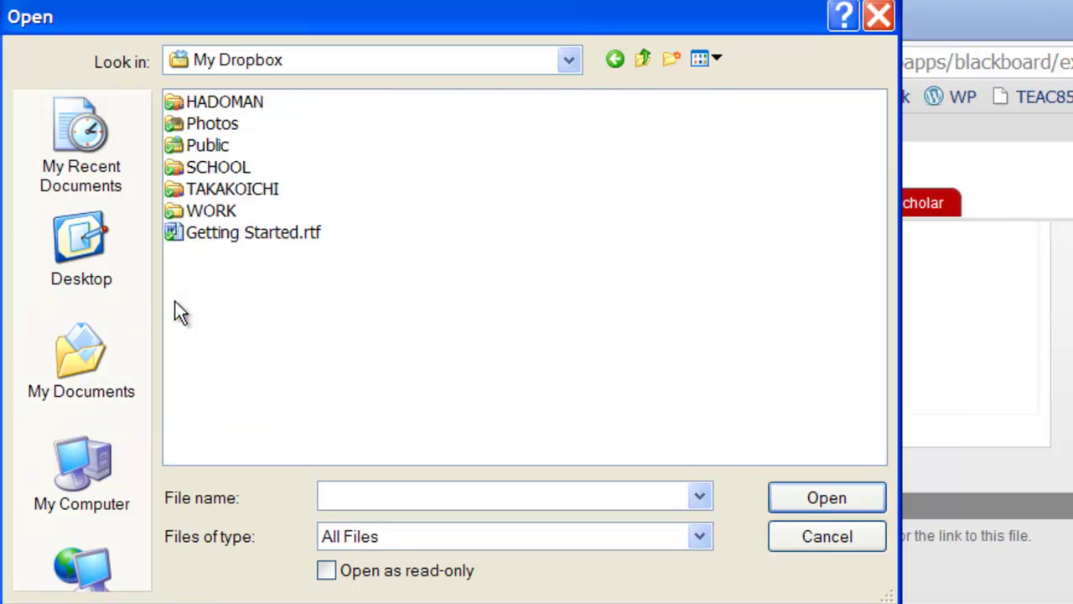
double_click(168, 211)
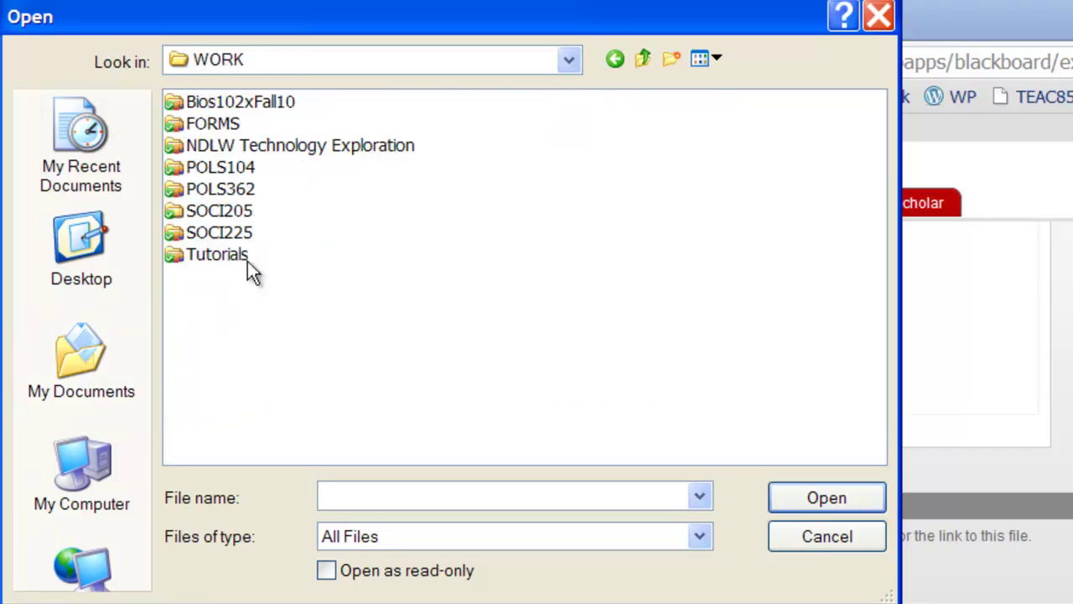
double_click(177, 191)
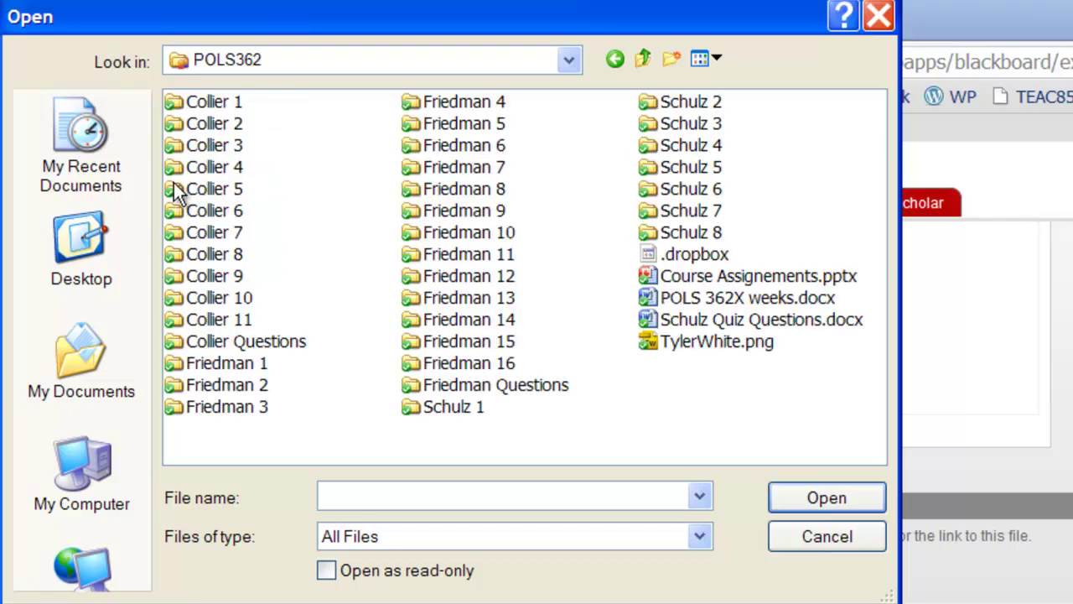
double_click(407, 102)
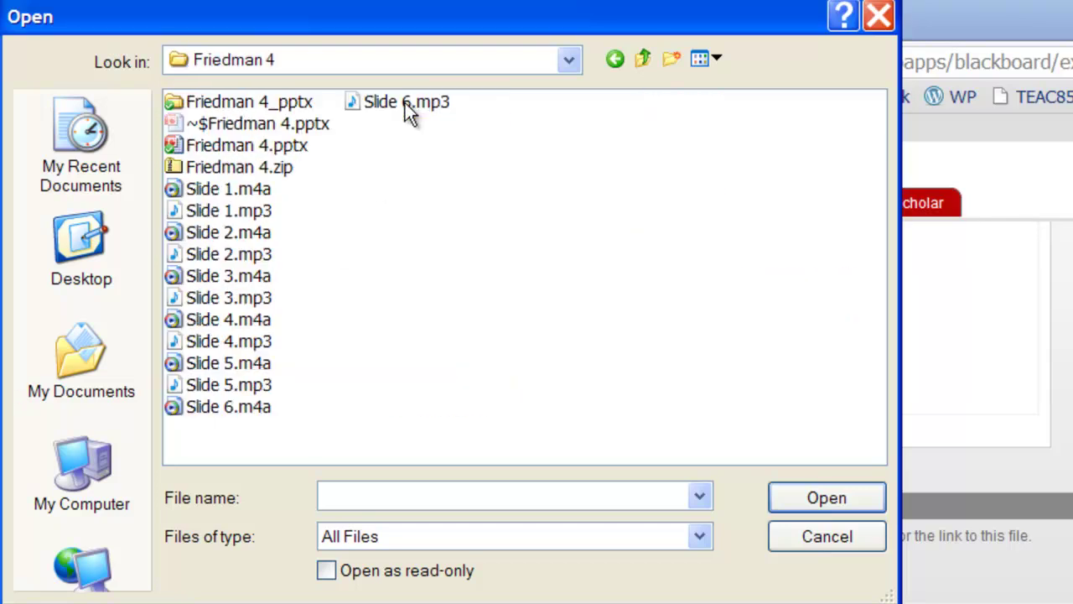
double_click(201, 168)
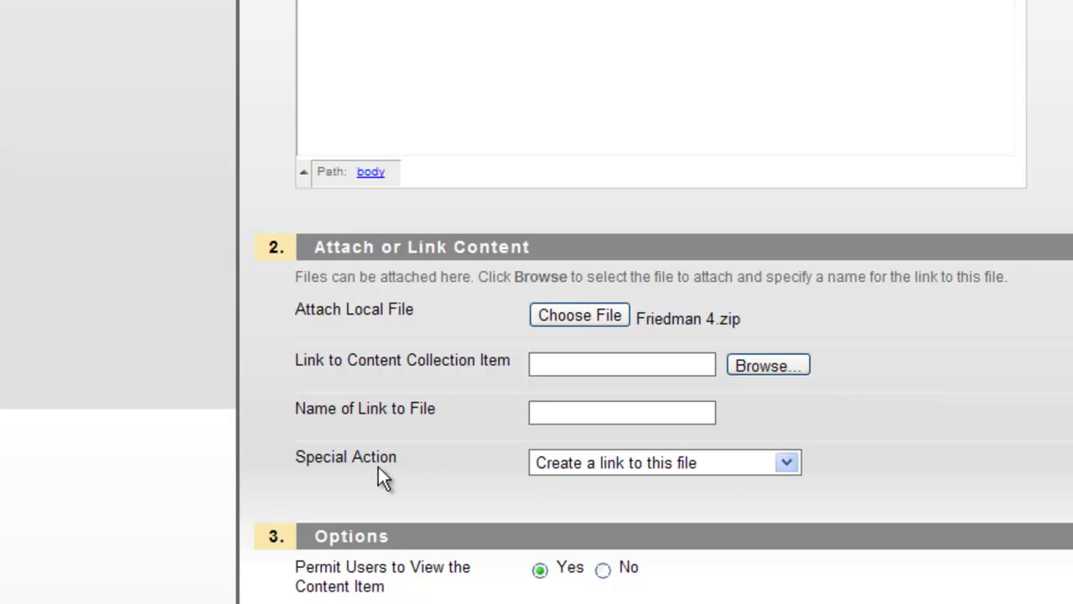
- Set the attached file's special action to 'Unpackage this file'
click(617, 463)
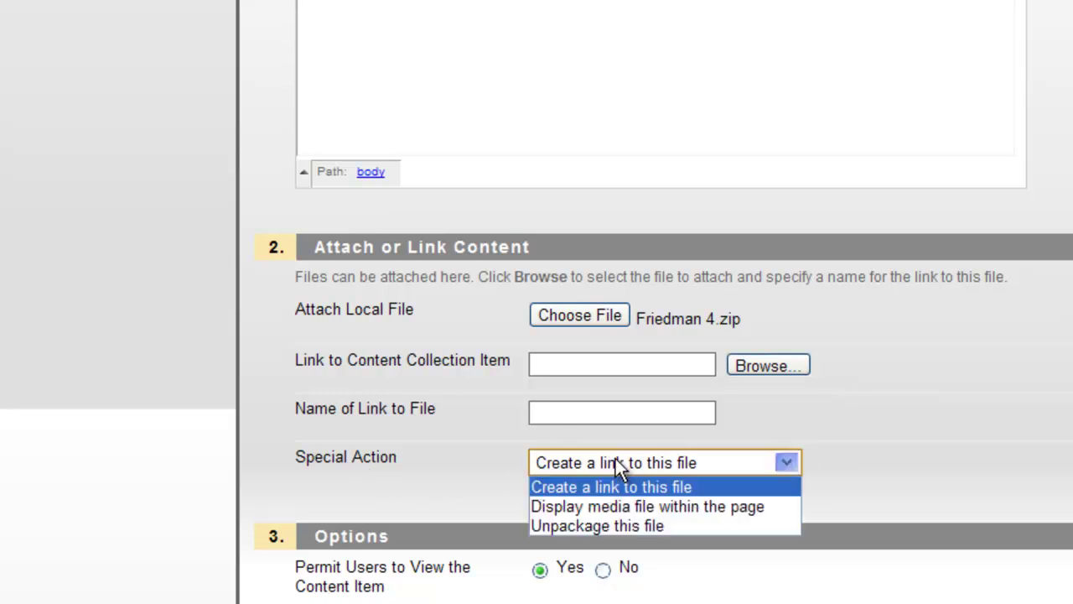
click(719, 533)
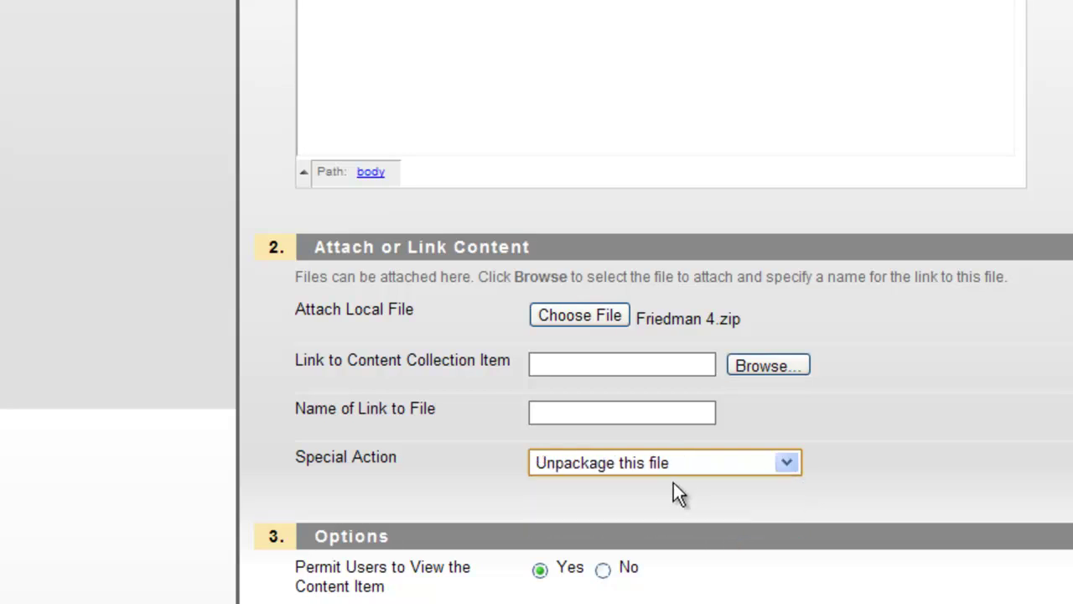
click(617, 468)
click(620, 467)
- Name the file link 'Friedman Lecture 4', correcting the 'Feldman' typo
click(559, 408)
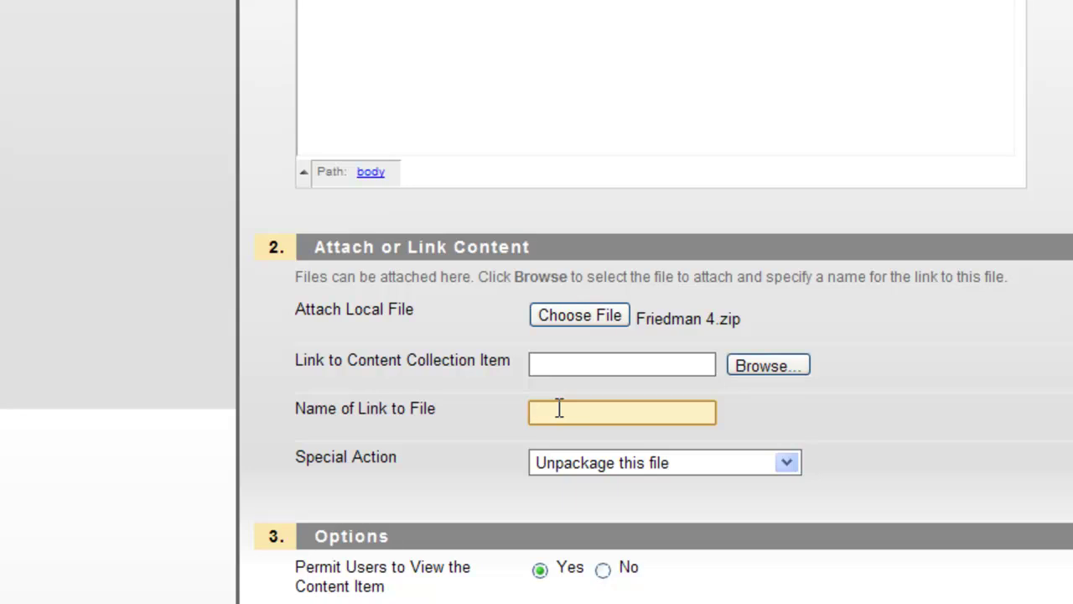
text(Lecture 4)
key(Left)
key(Left)
key(Home)
text(Feldman)
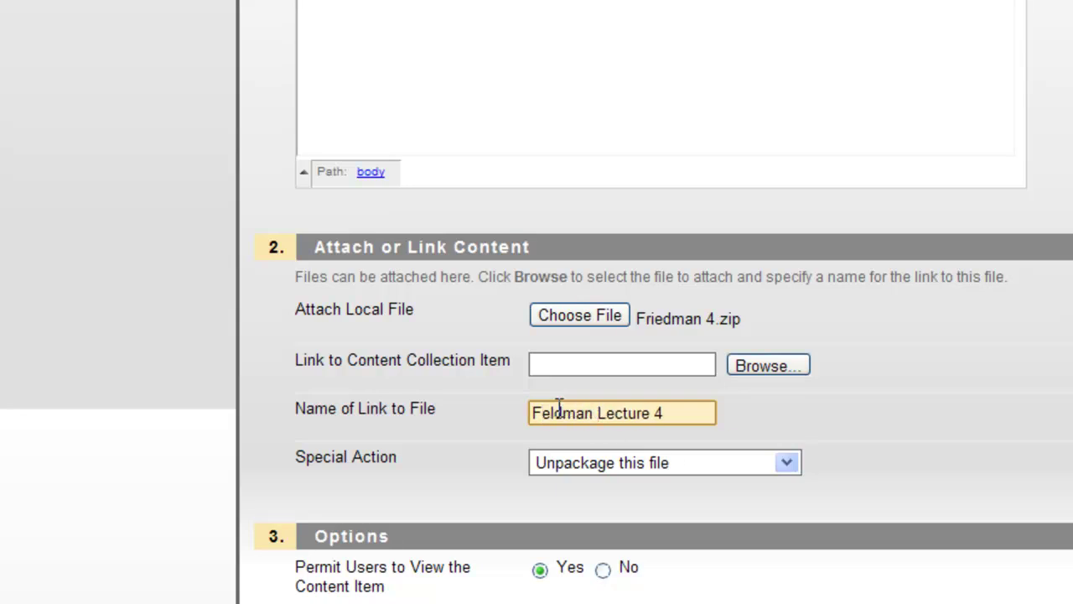
click(990, 424)
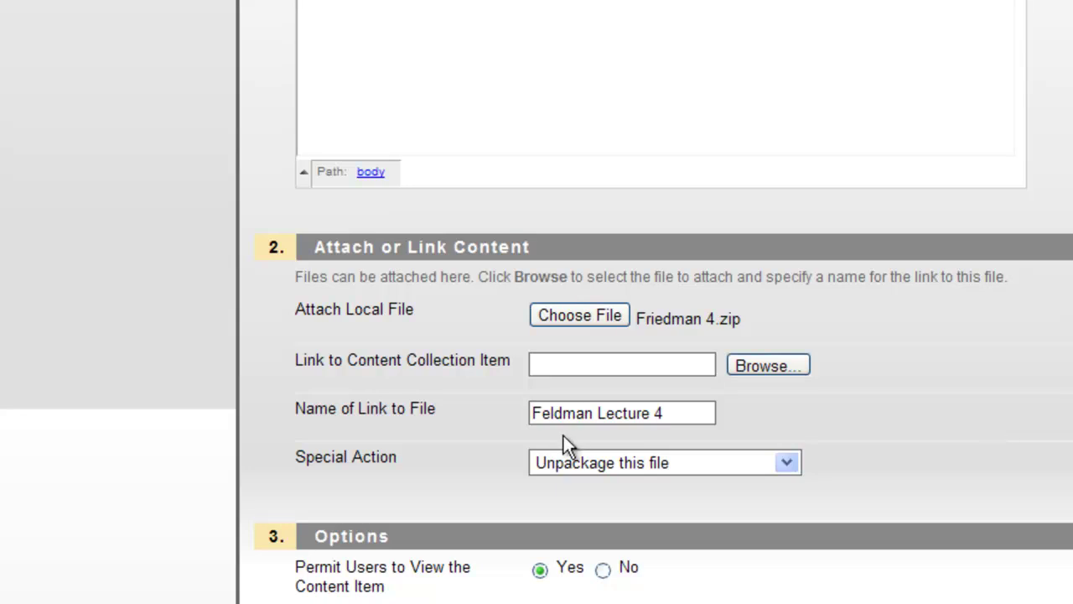
click(543, 415)
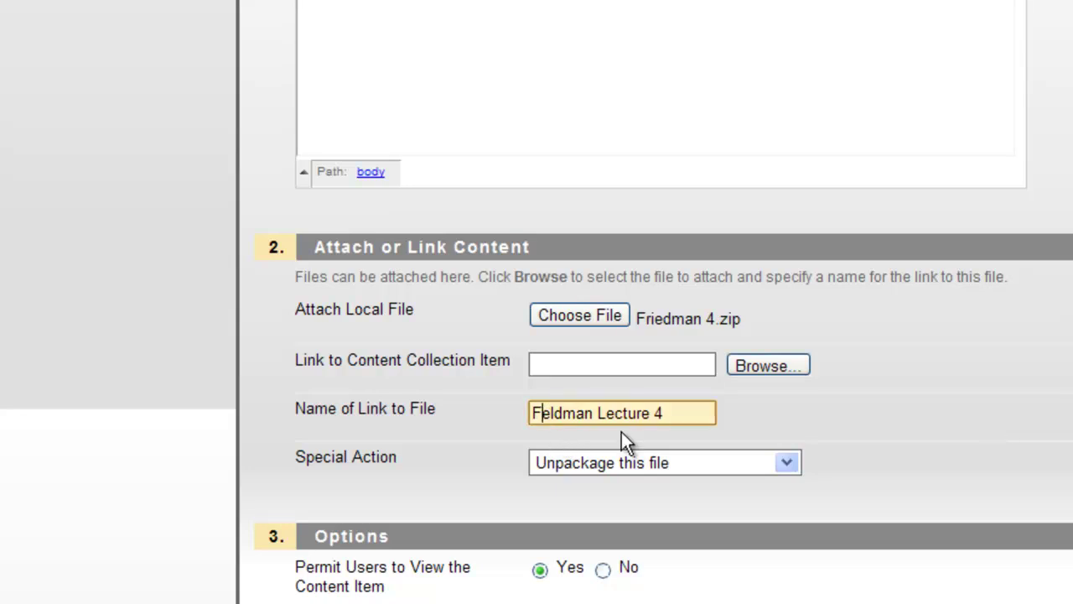
text(ri)
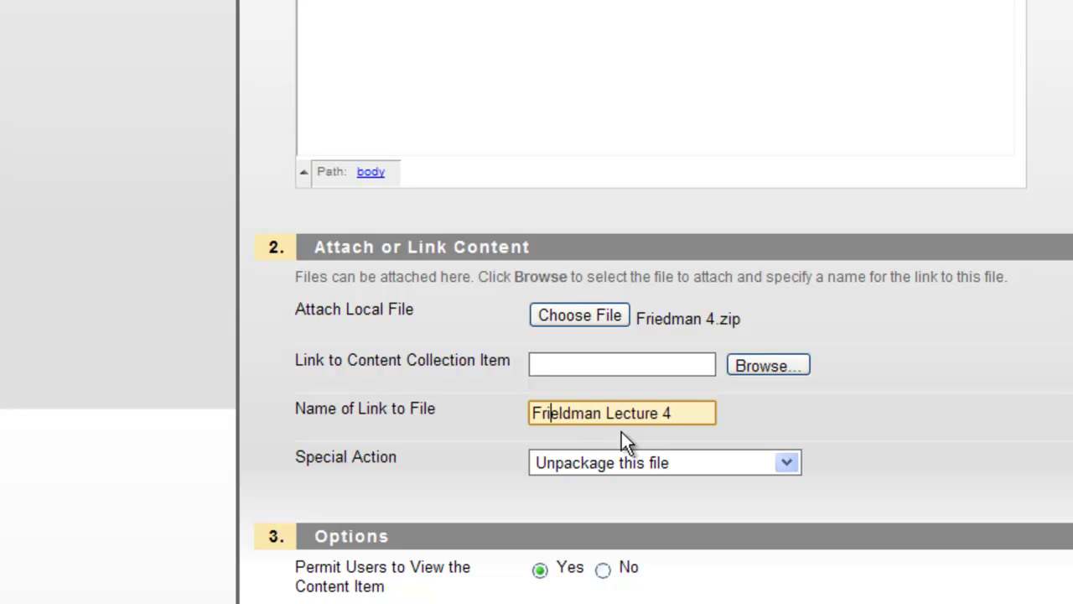
key(Right)
key(Delete)
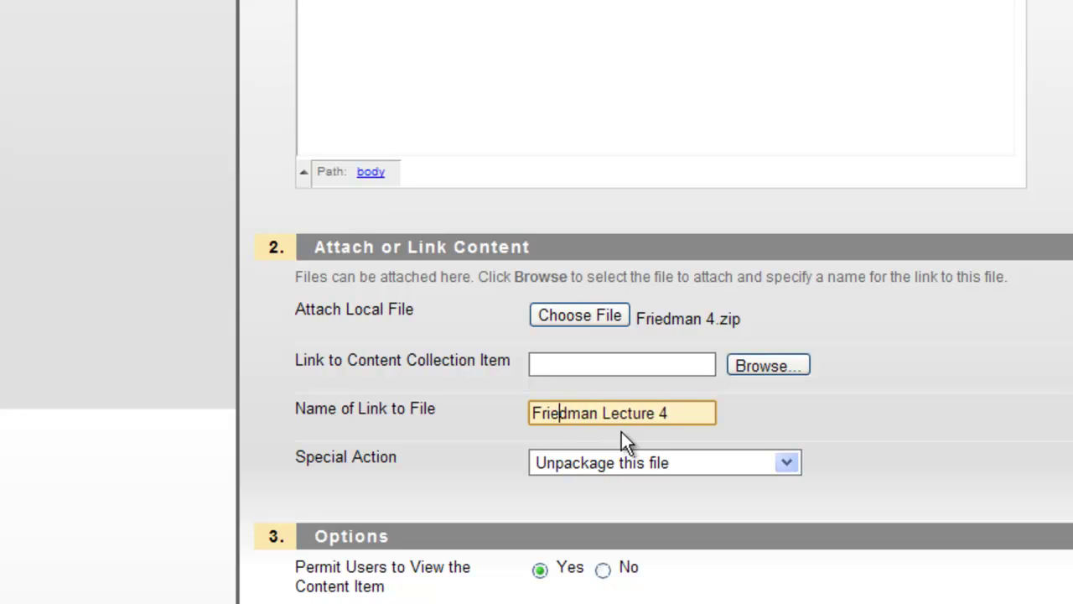
click(989, 400)
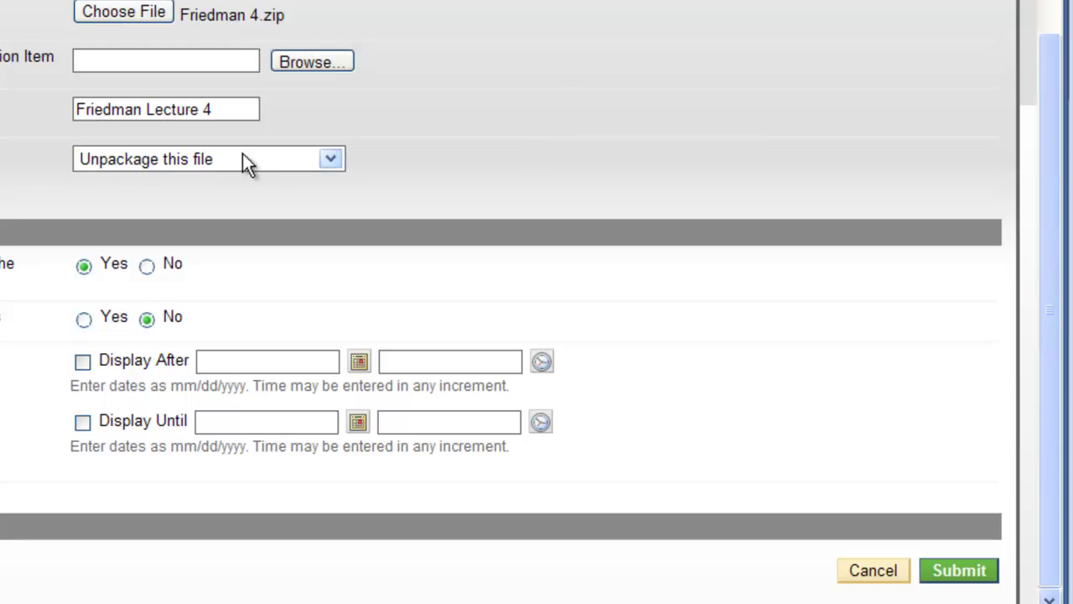
- Submit the item, choose index.htm as entry point and set Launch in new window to Yes
click(992, 577)
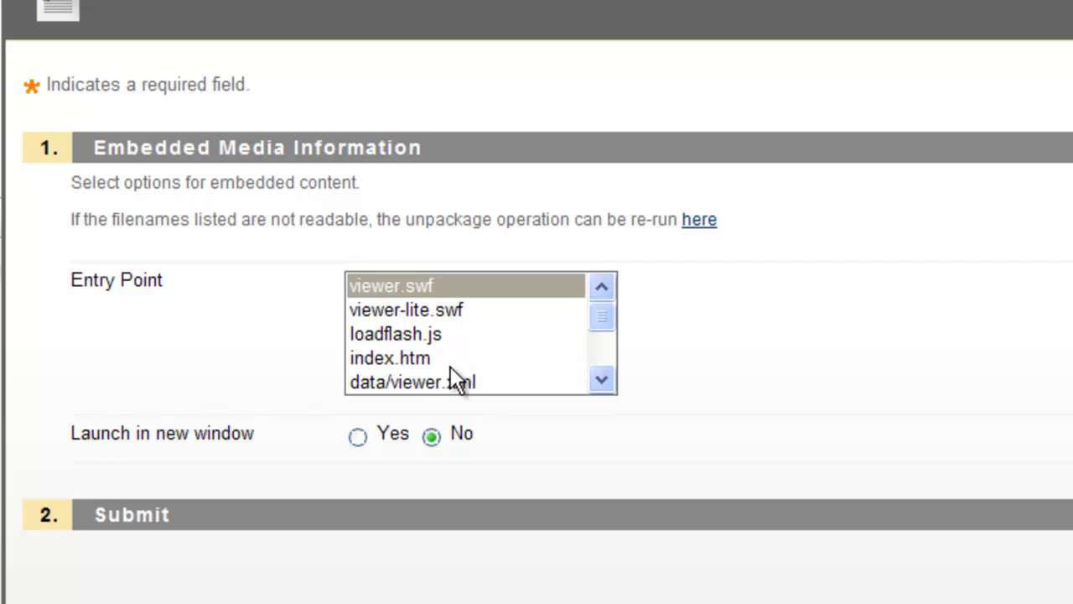
click(405, 285)
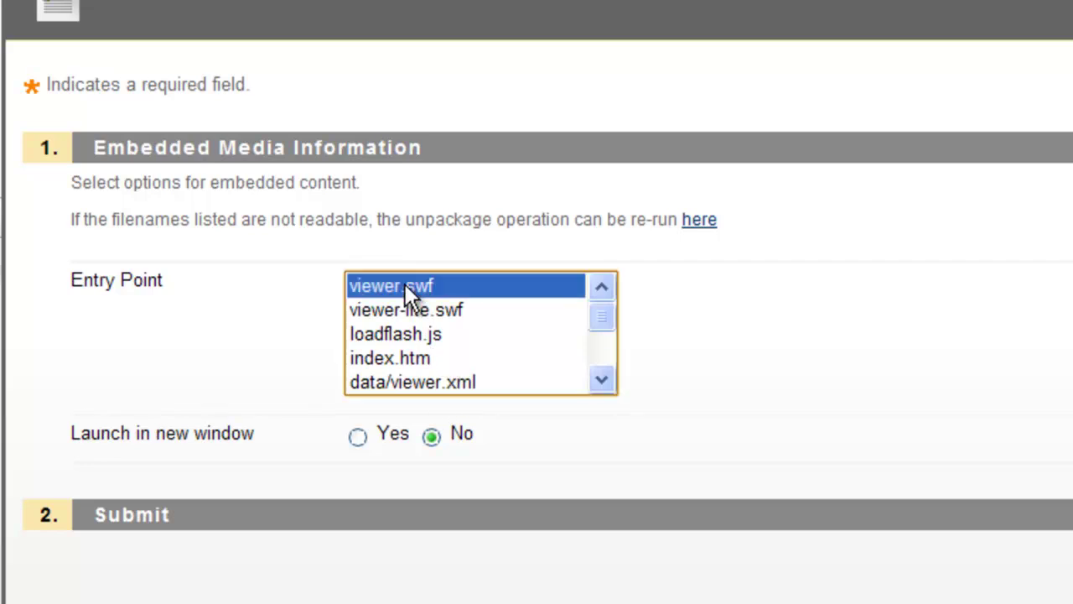
click(377, 358)
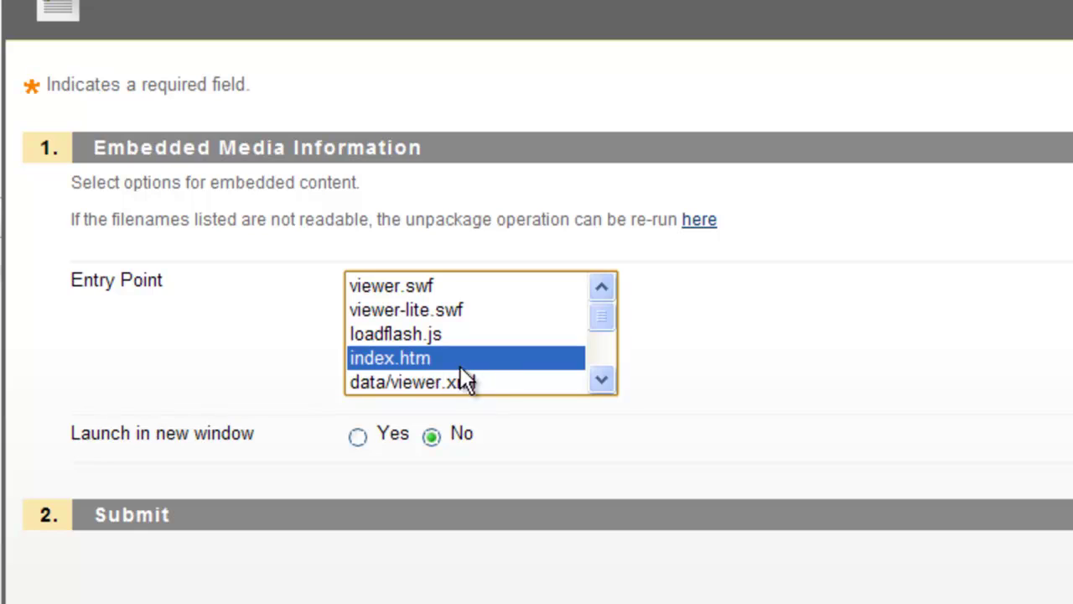
click(358, 437)
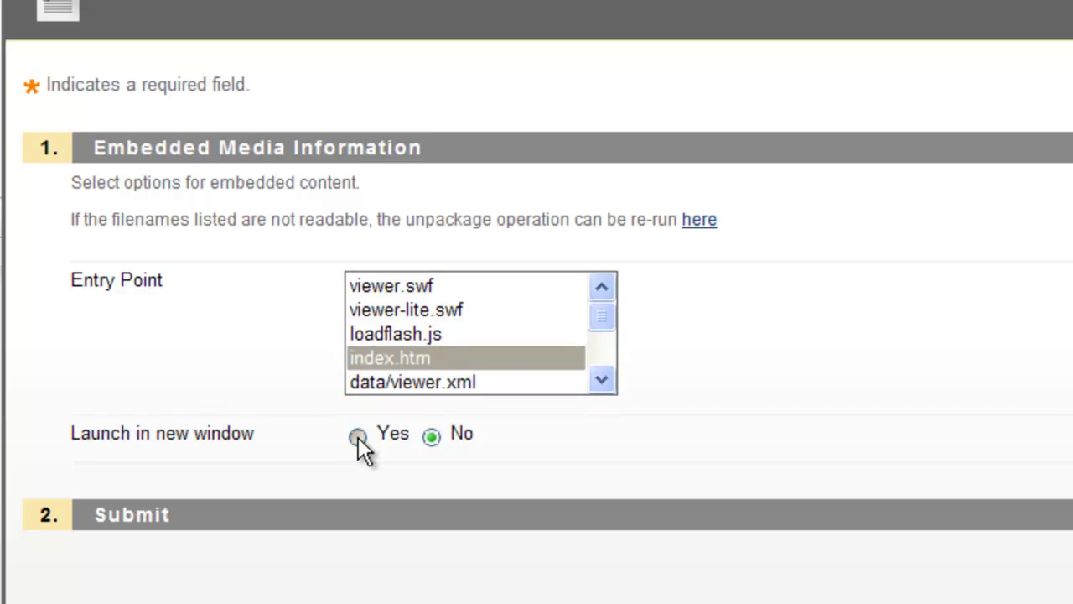
- Compare other entry points such as viewer-lite.swf, then settle back on index.htm
click(404, 356)
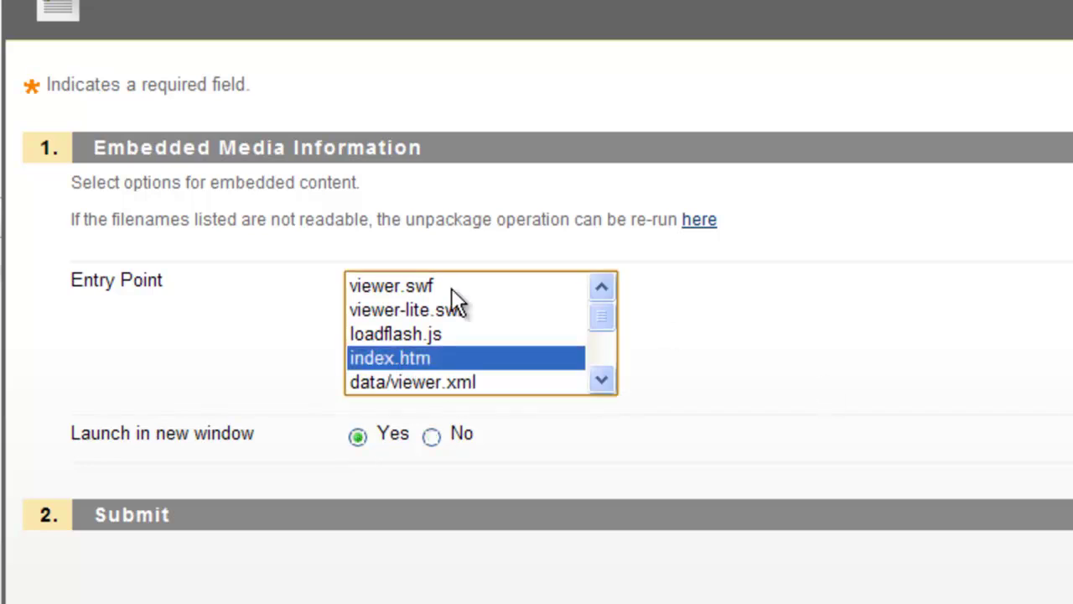
click(399, 312)
click(380, 366)
click(391, 289)
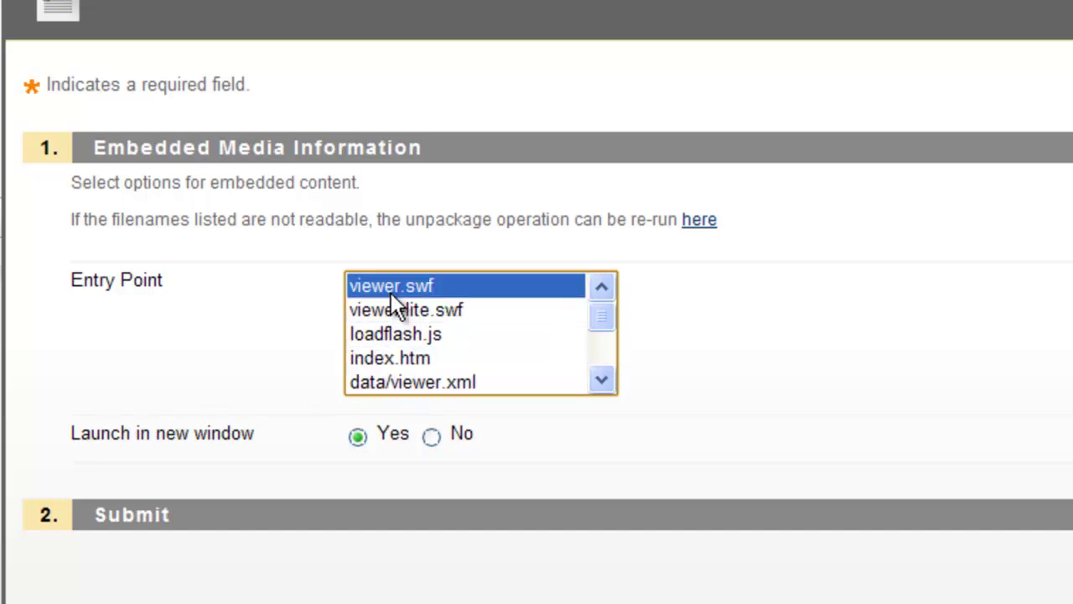
click(362, 357)
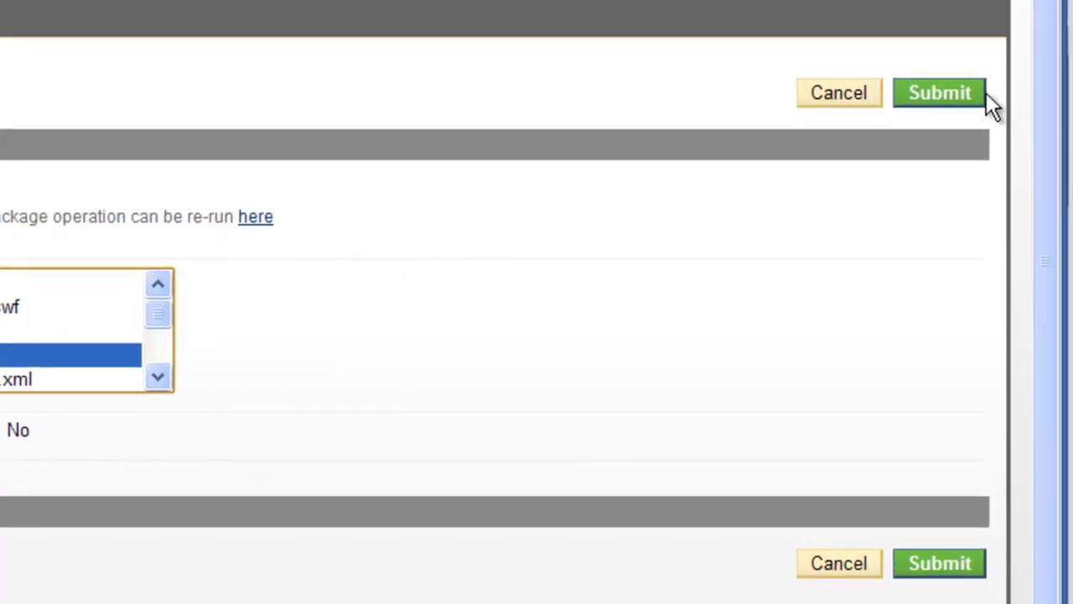
- Submit the entry point settings so Lecture 4 appears in the Lectures folder
click(983, 93)
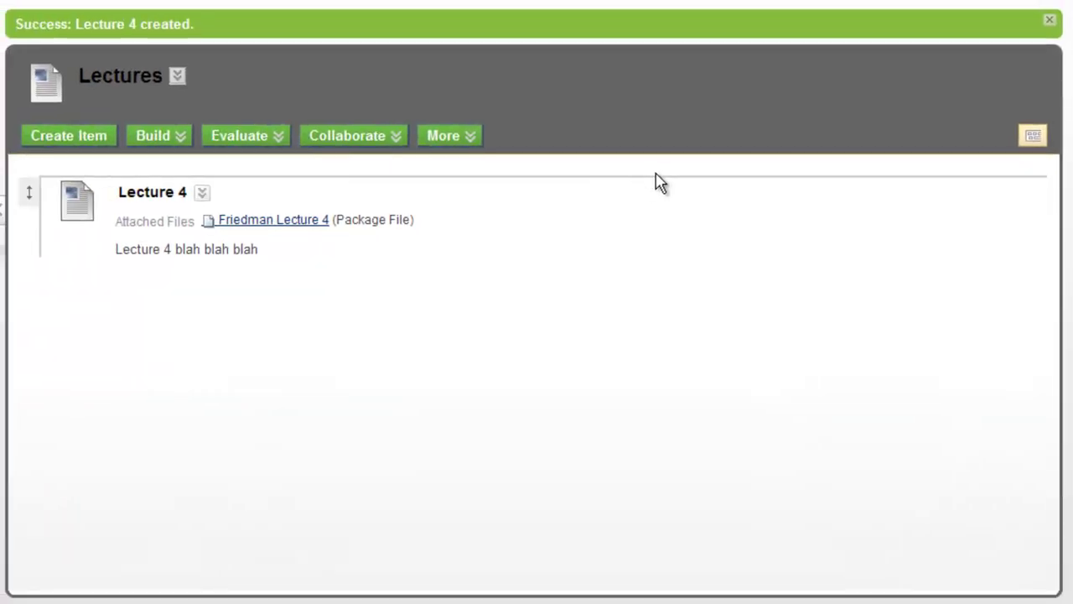
click(348, 135)
click(279, 222)
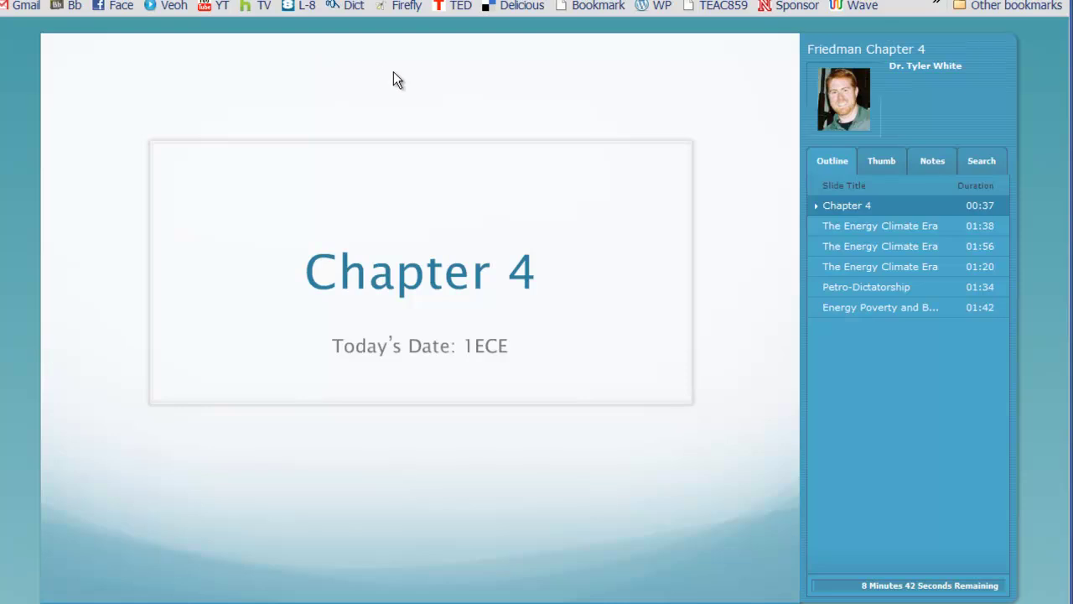
click(859, 235)
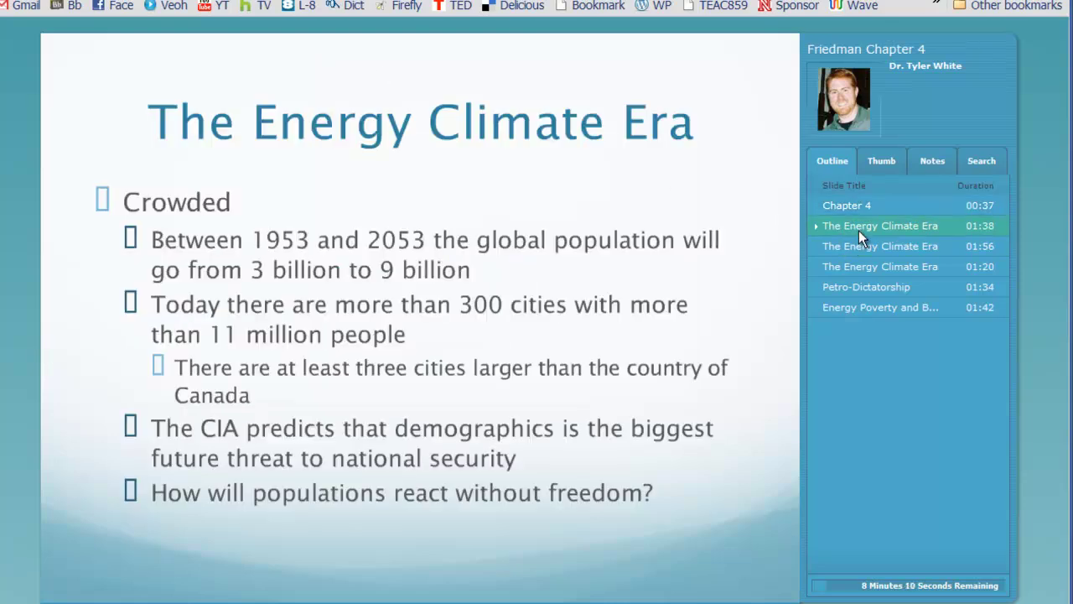
click(859, 248)
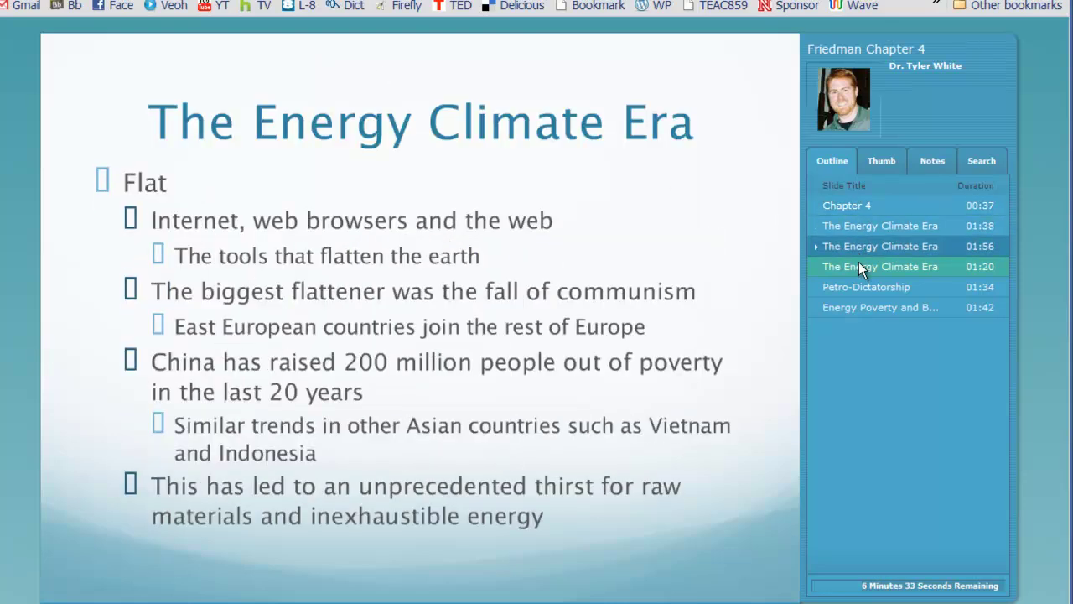
click(861, 269)
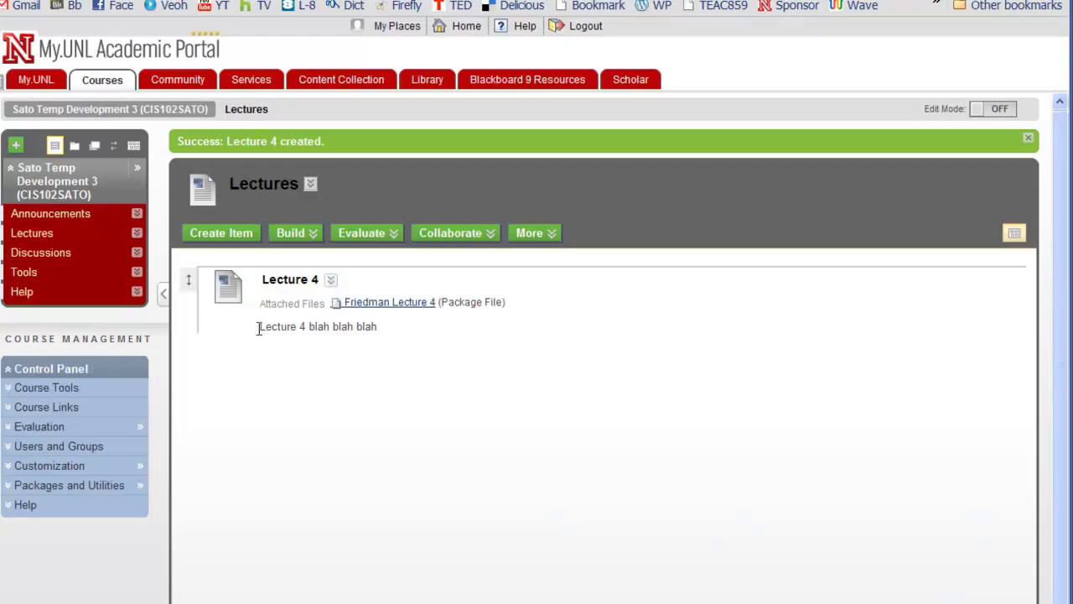
drag(259, 328, 394, 329)
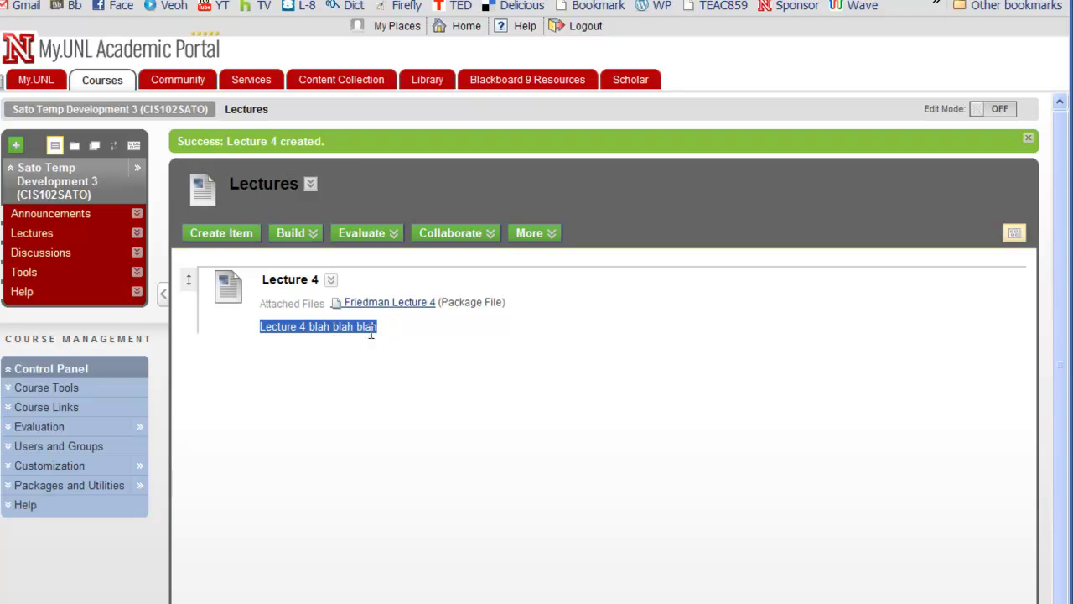
click(290, 350)
drag(255, 326, 383, 330)
click(398, 374)
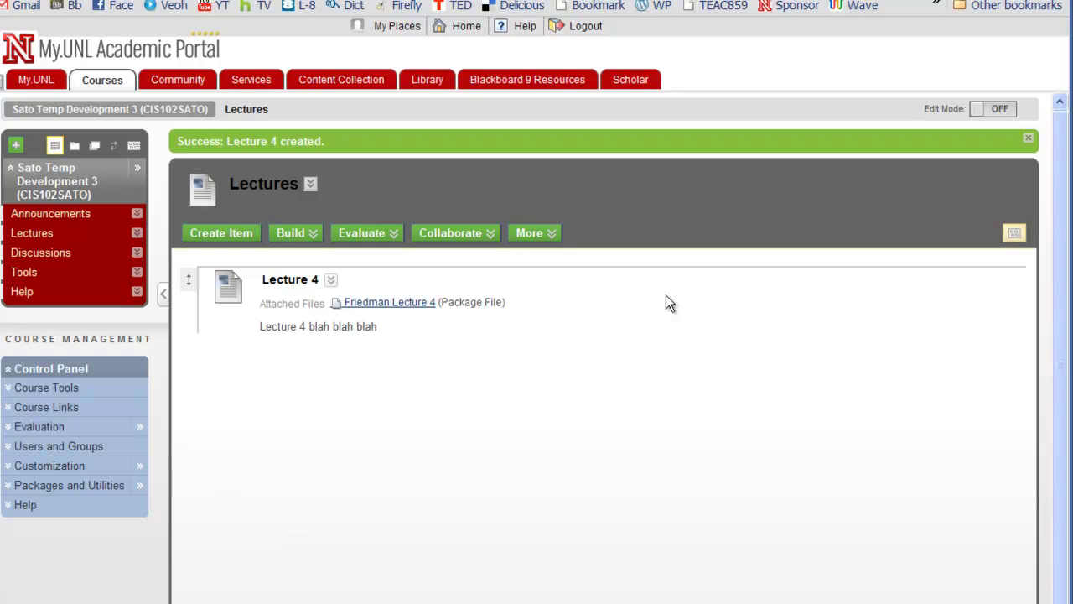
click(362, 236)
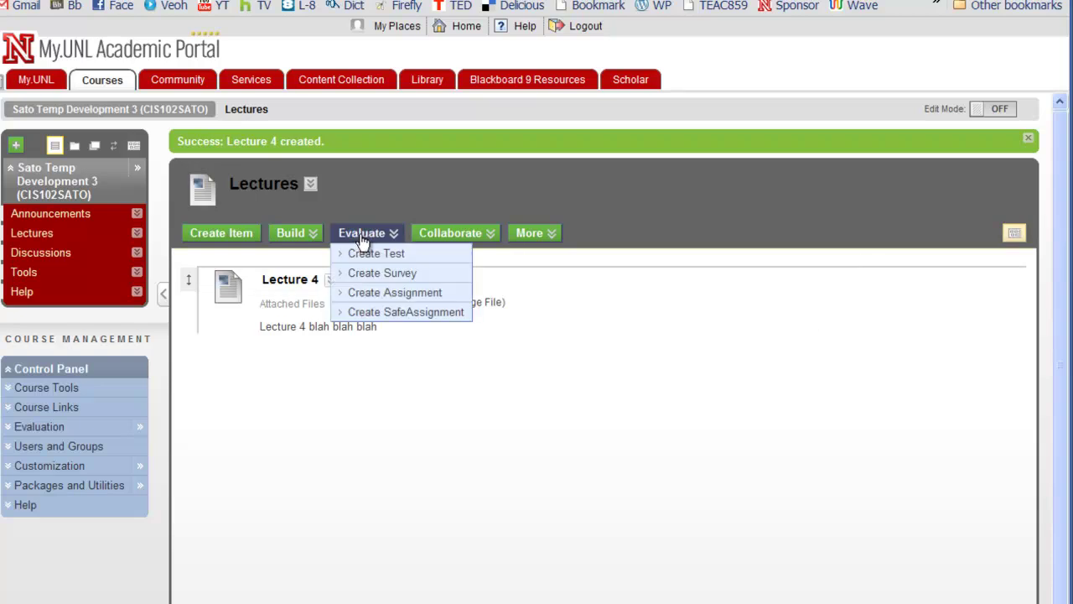